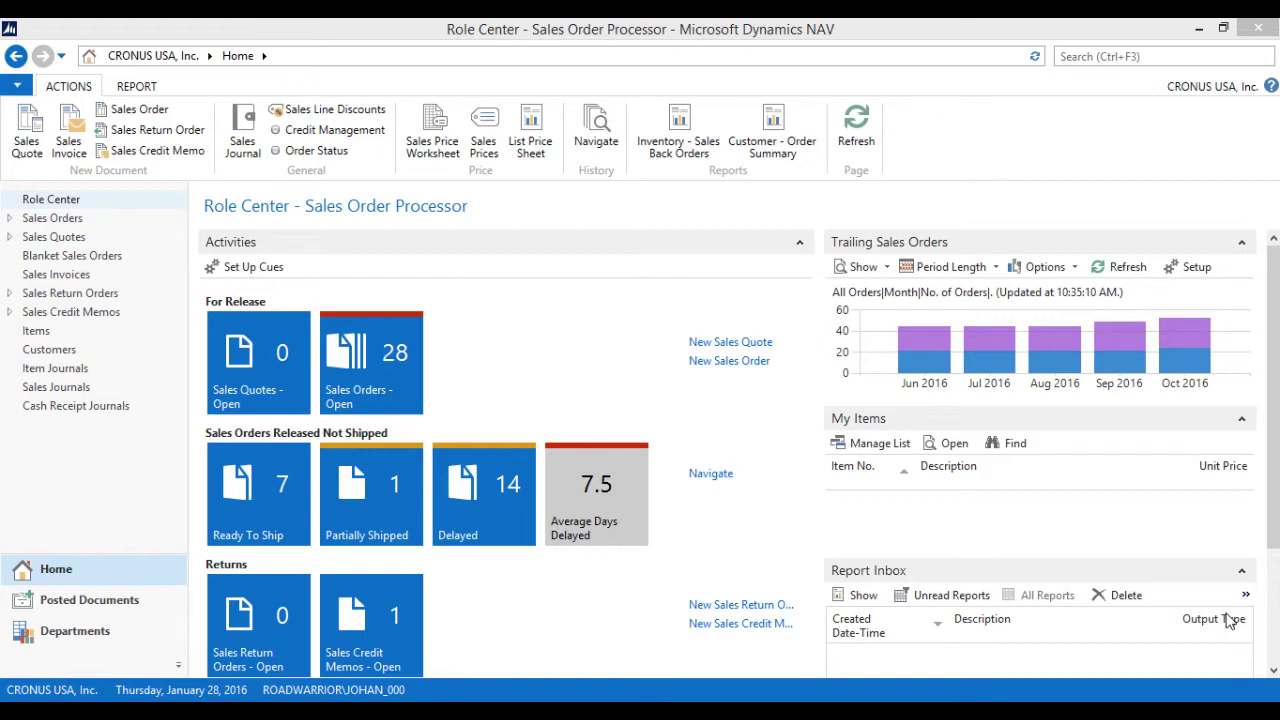
Open the Items list and create a new item card with an automatically assigned item number.
click(1096, 56)
text(item)
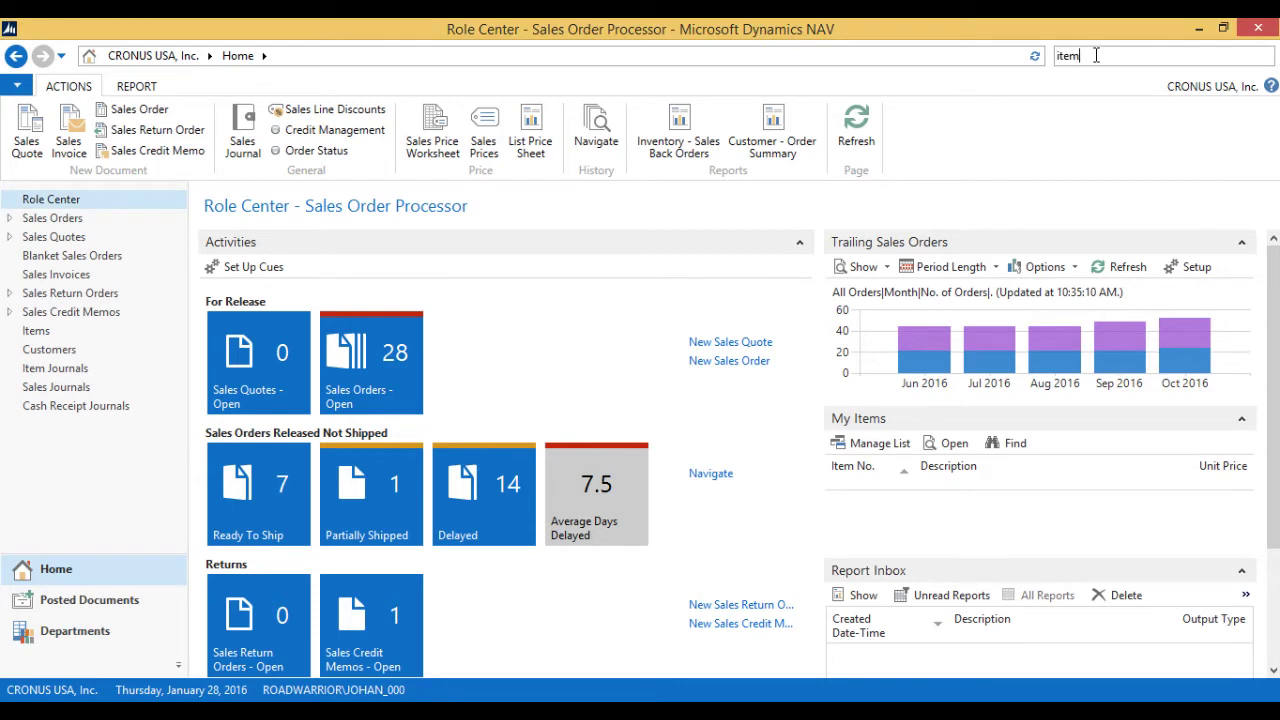
click(846, 82)
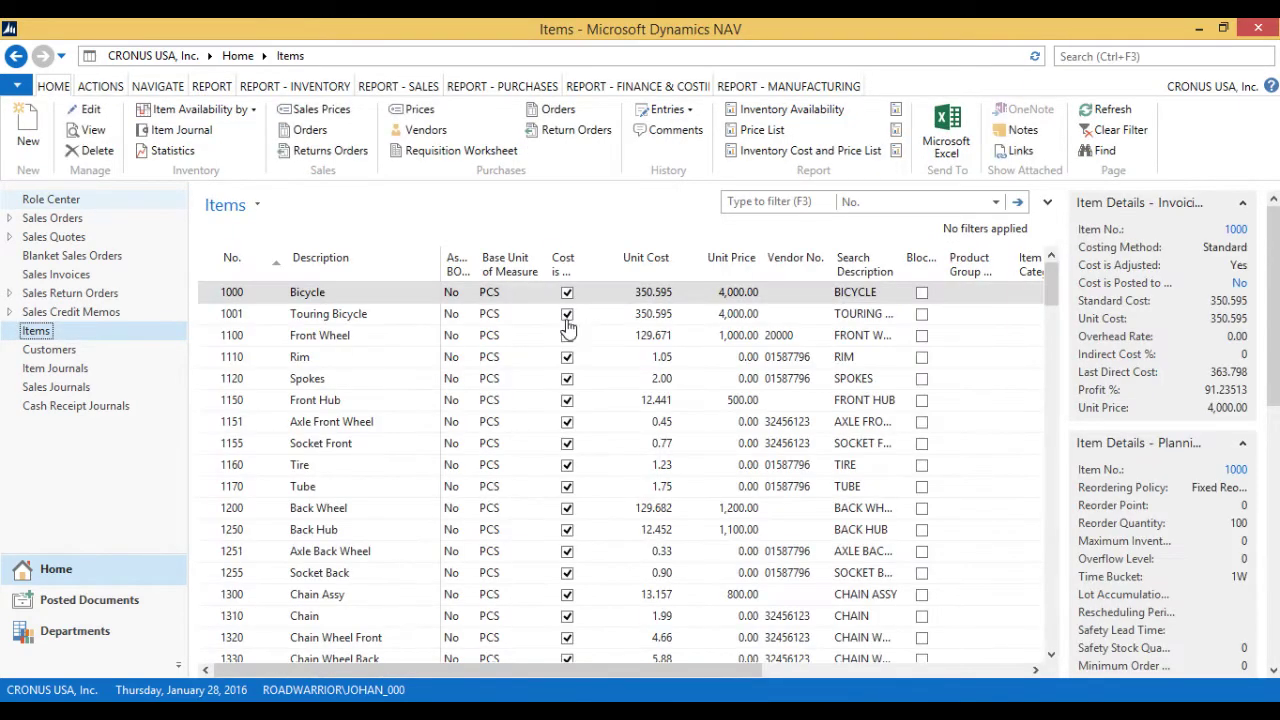
click(29, 137)
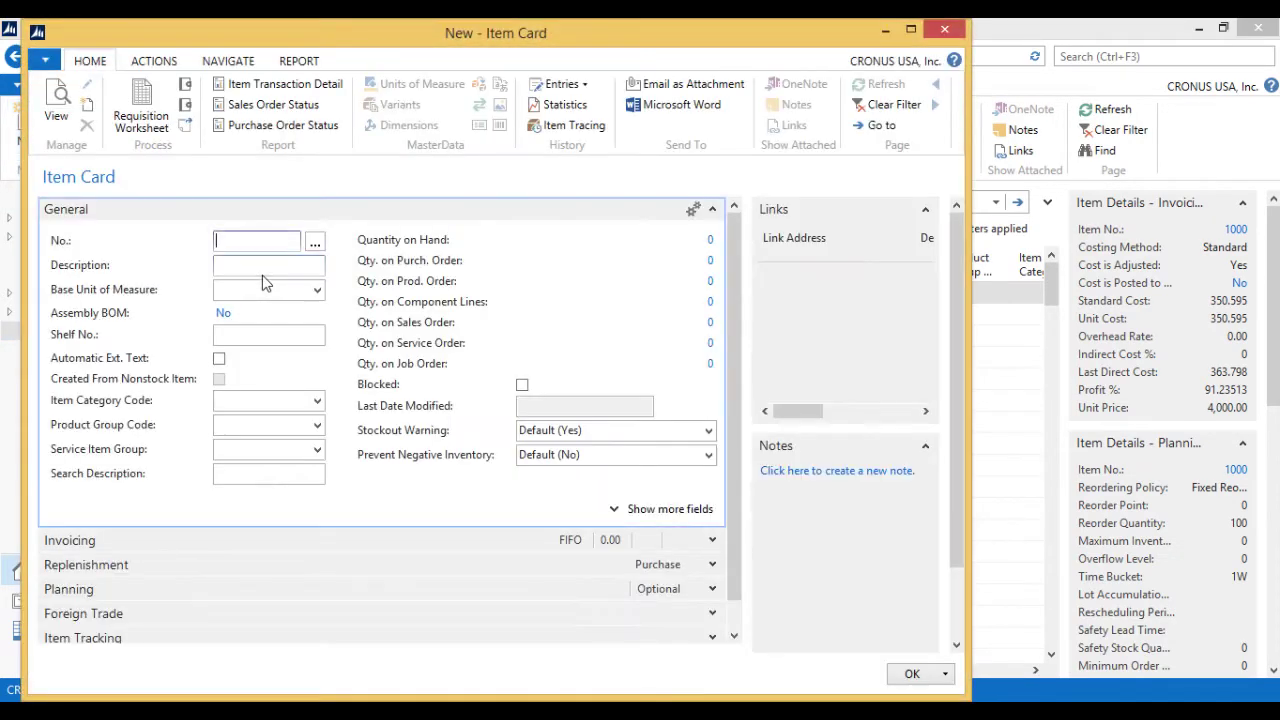
key(Tab)
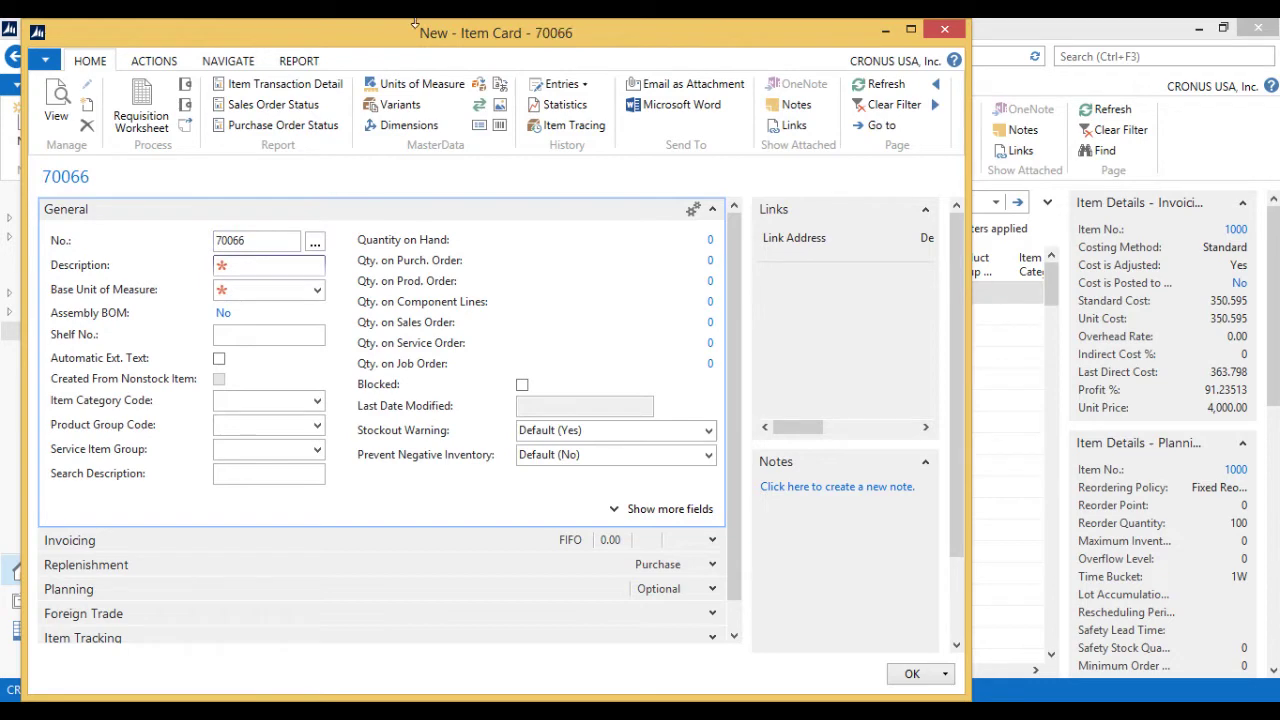
Describe the new item as Halloween Coffee Mug and set its base unit of measure to PCS.
double_click(412, 31)
text(C)
key(BackSpace)
text(Hallo)
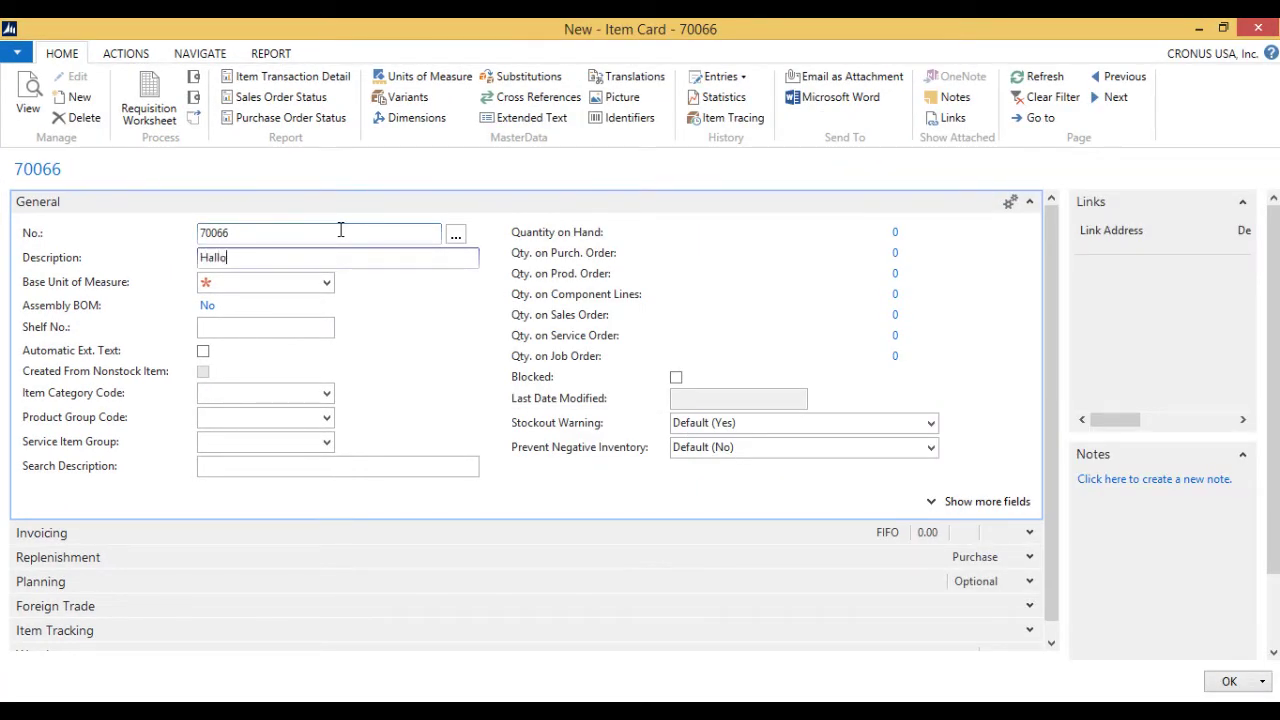
text(ween Coffee Mug)
key(Tab)
text(pcs)
key(Tab)
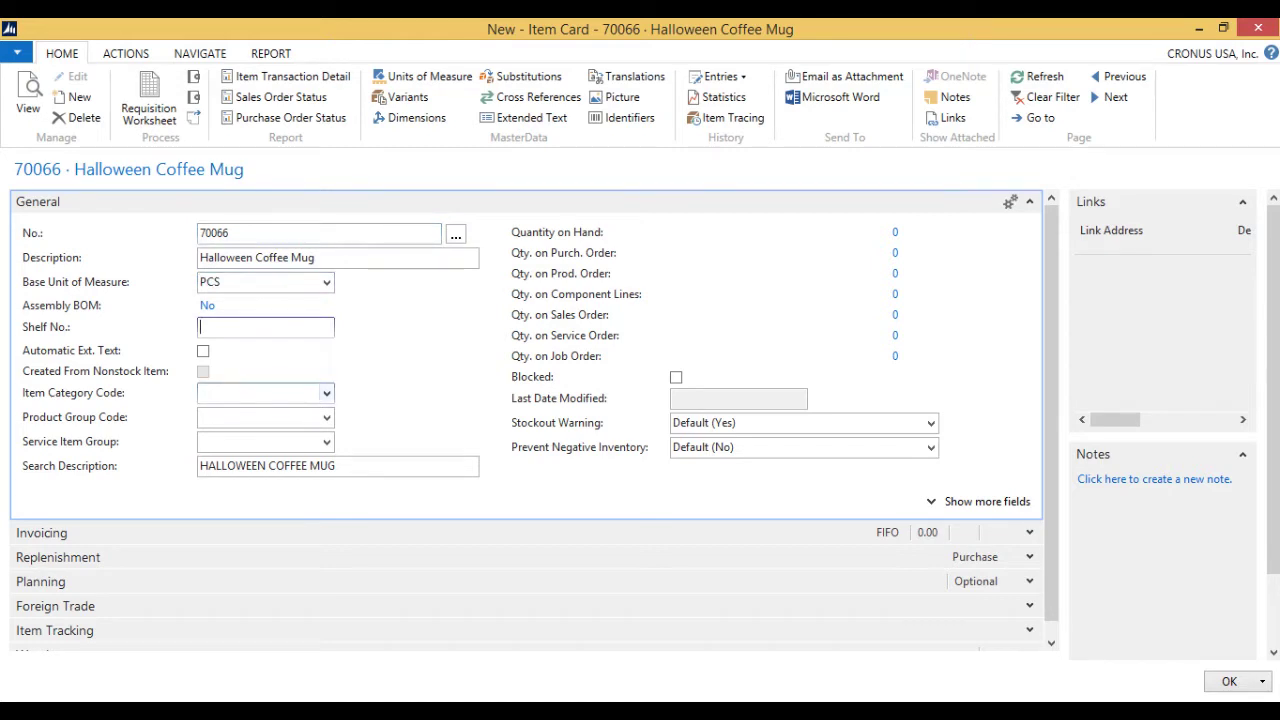
Assign the item category code MISC to the Halloween Coffee Mug.
click(326, 393)
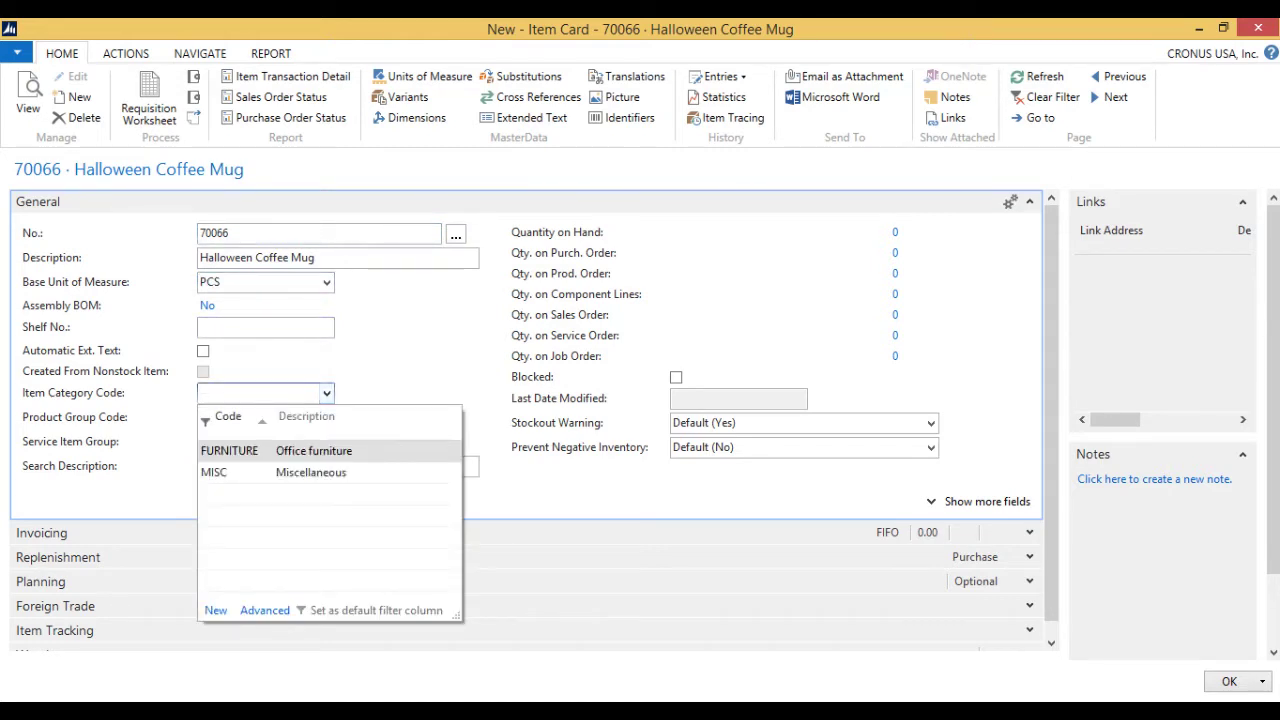
click(214, 472)
click(258, 417)
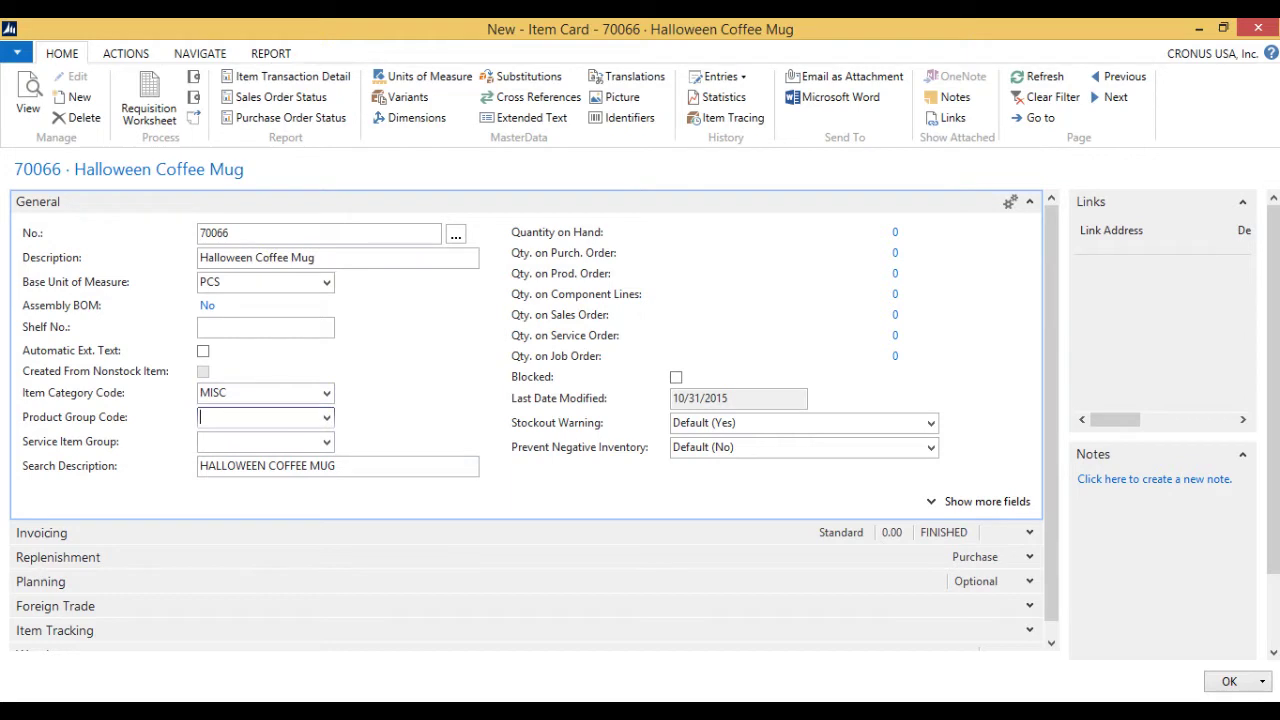
In the item's invoicing details, set the costing method to FIFO and the tax group code to NONTAXABLE.
drag(1051, 413, 1051, 429)
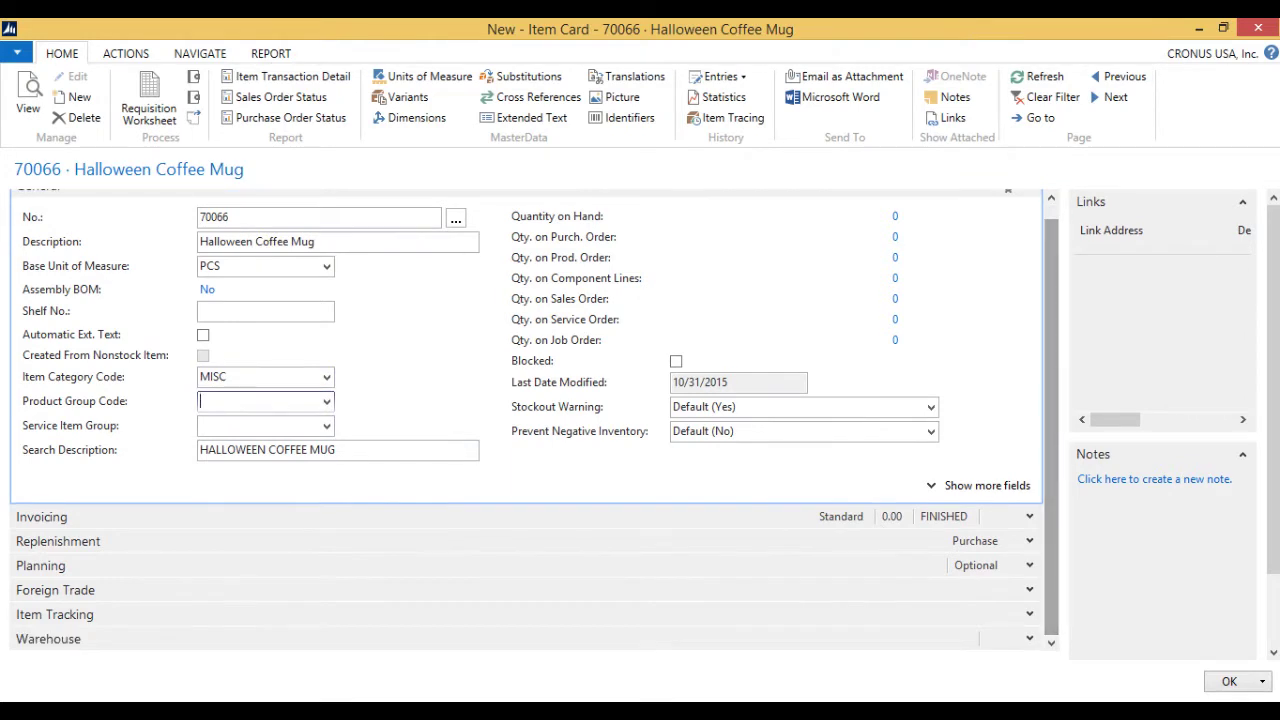
click(1030, 516)
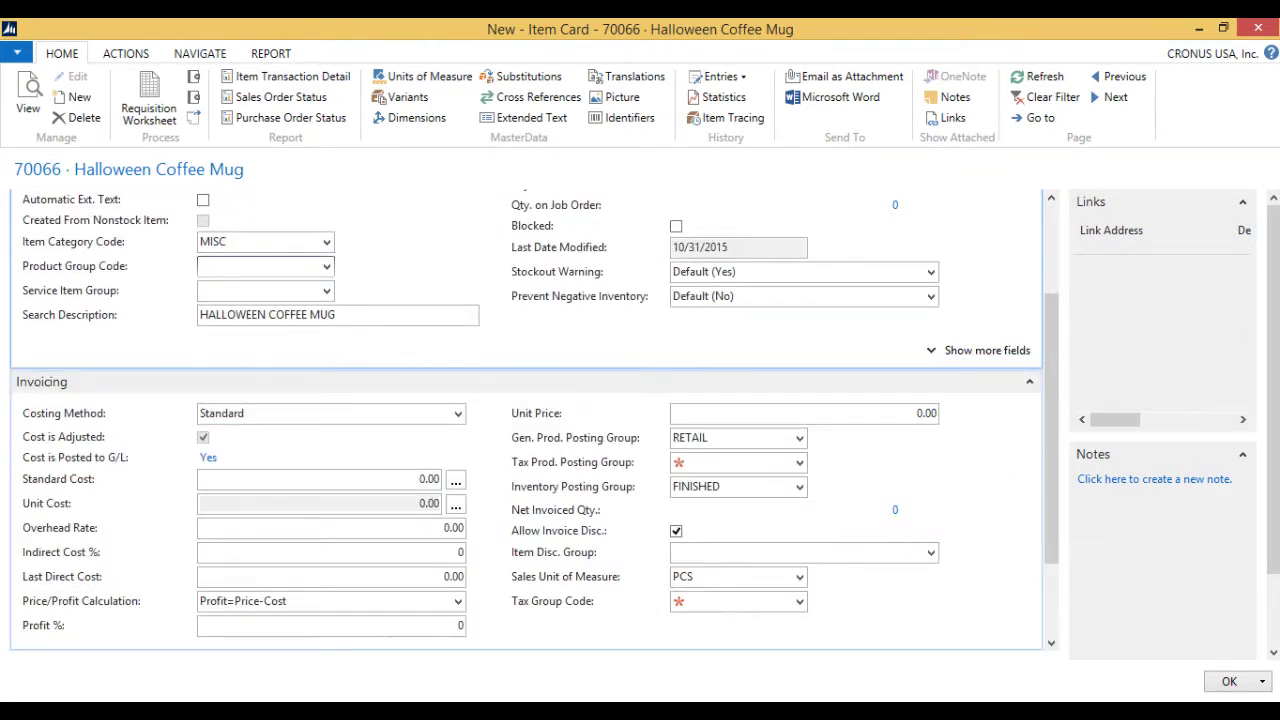
click(457, 413)
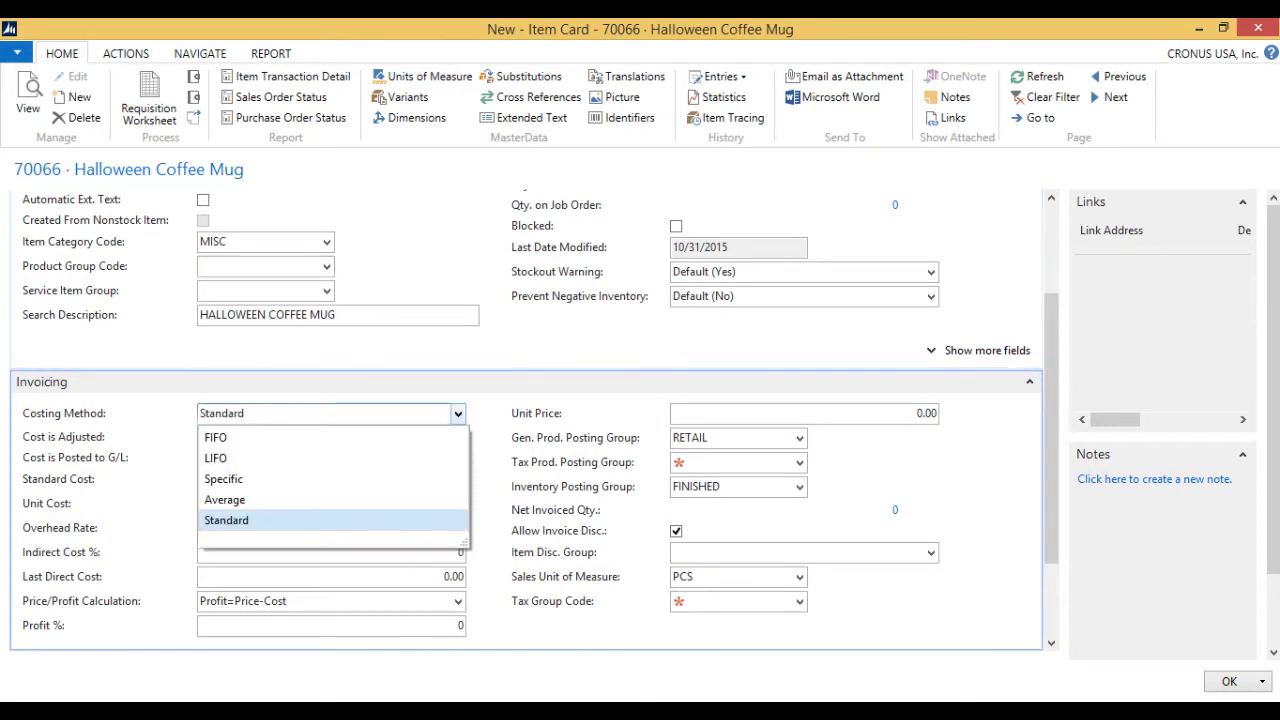
click(220, 436)
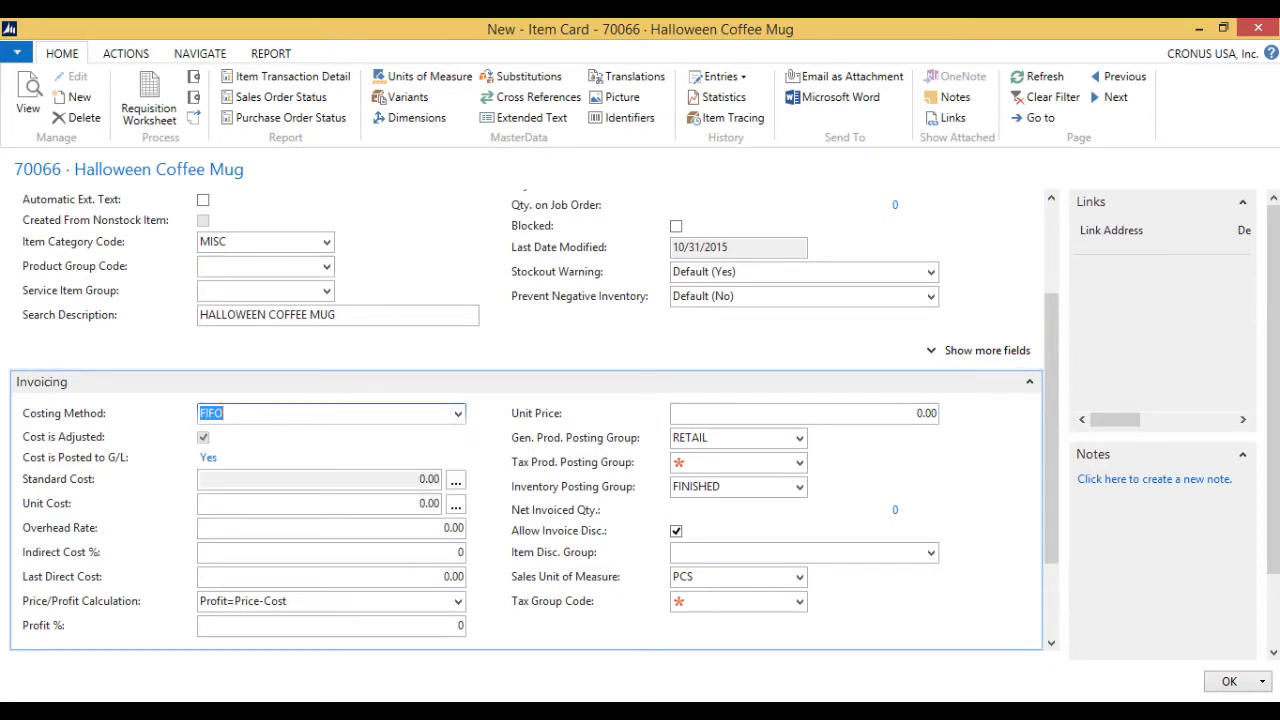
click(689, 601)
text(non)
key(Tab)
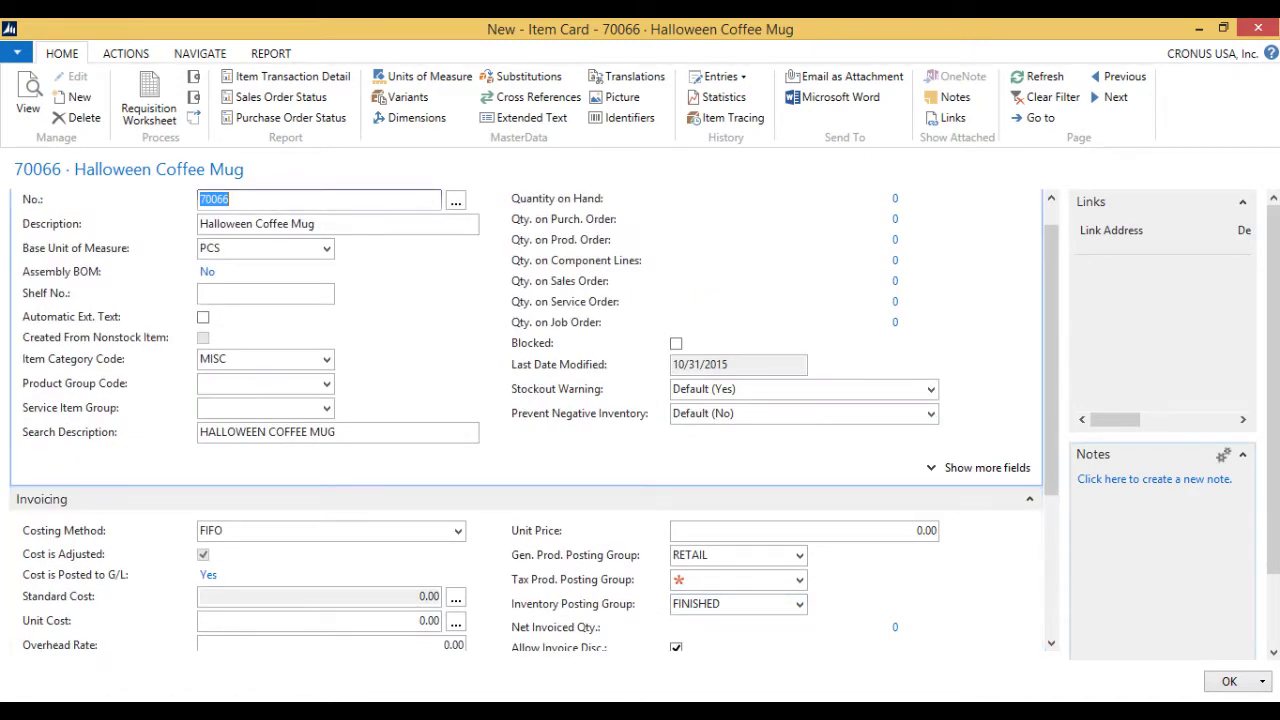
Set the item tracking code of the Halloween Coffee Mug to SNSALES.
drag(1051, 360, 1051, 500)
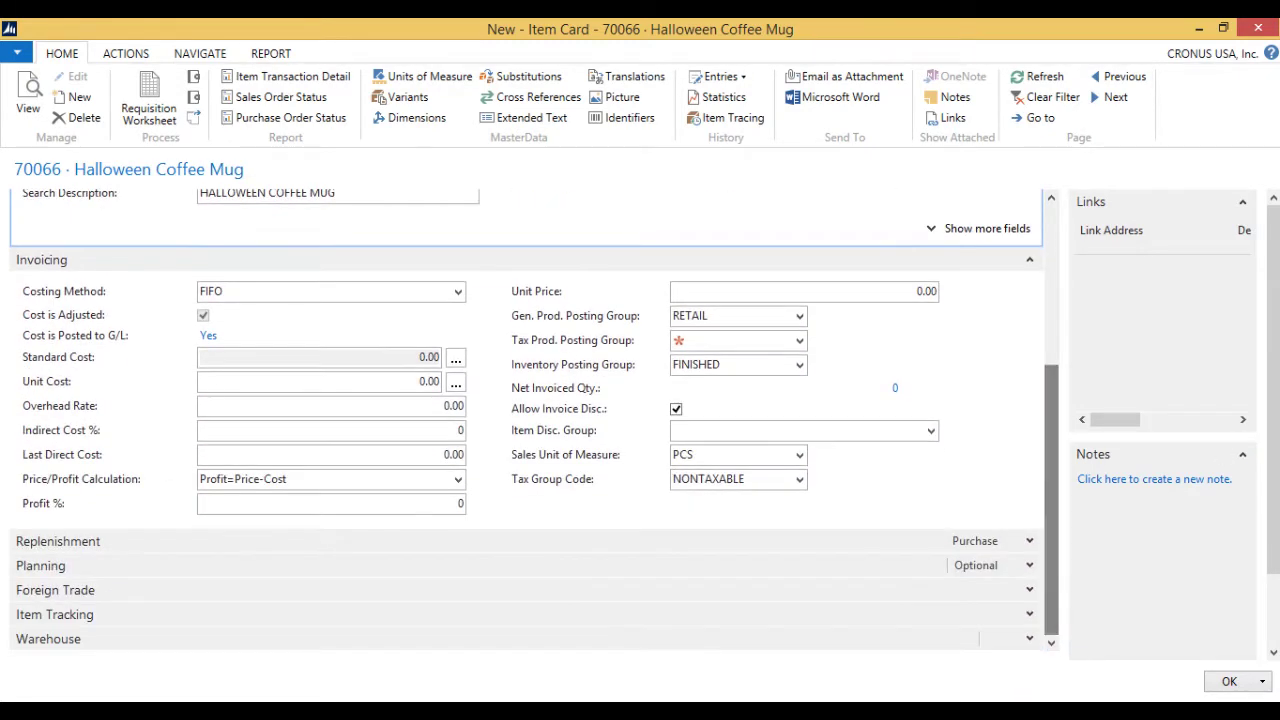
click(1029, 614)
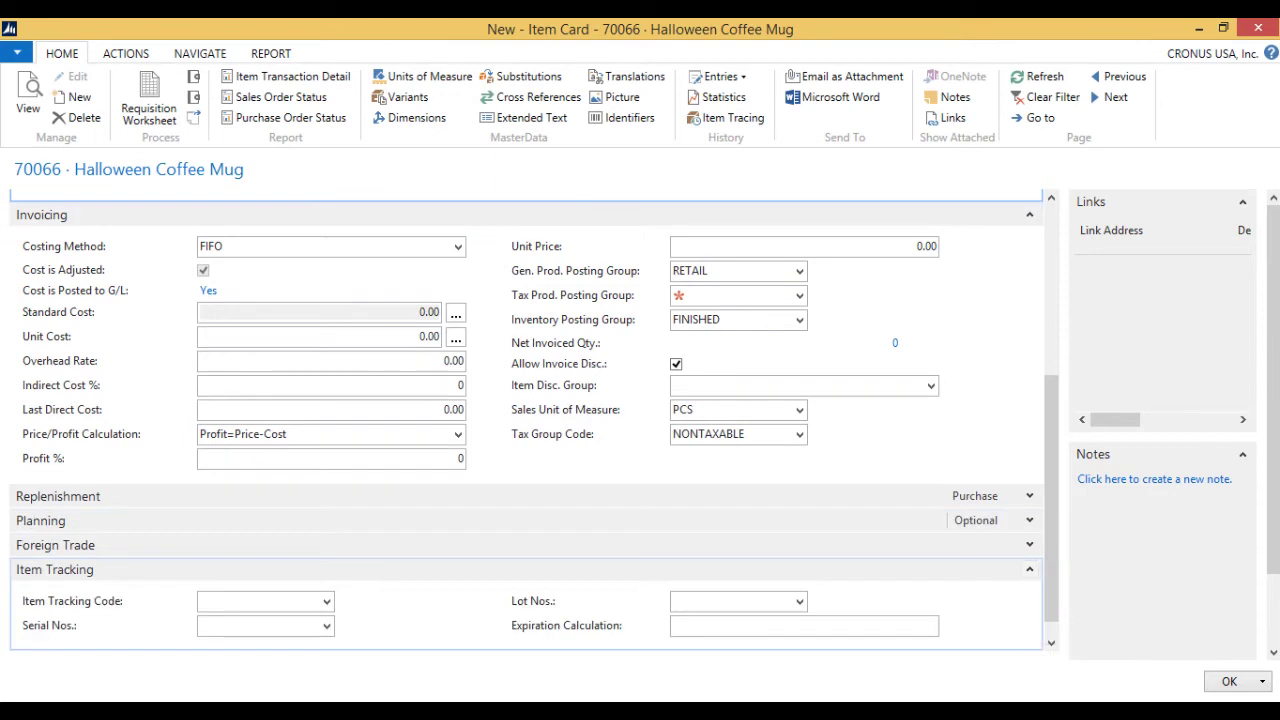
drag(1051, 500, 1051, 513)
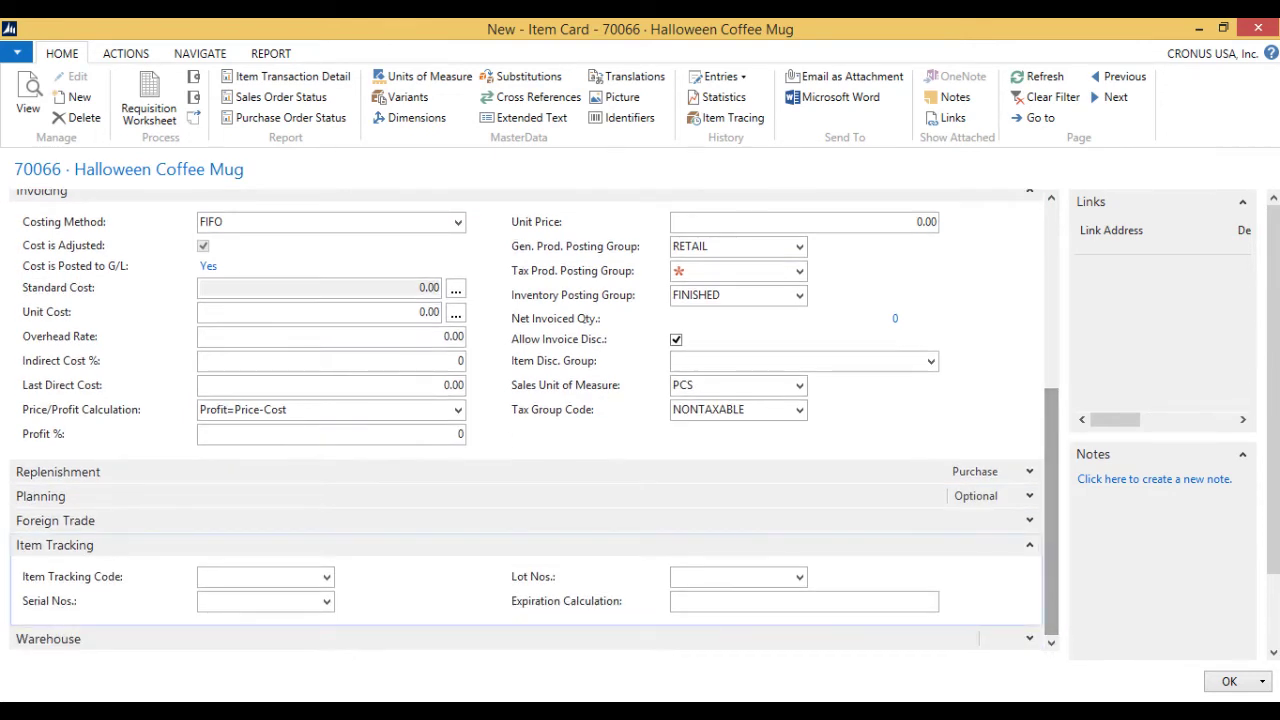
click(326, 577)
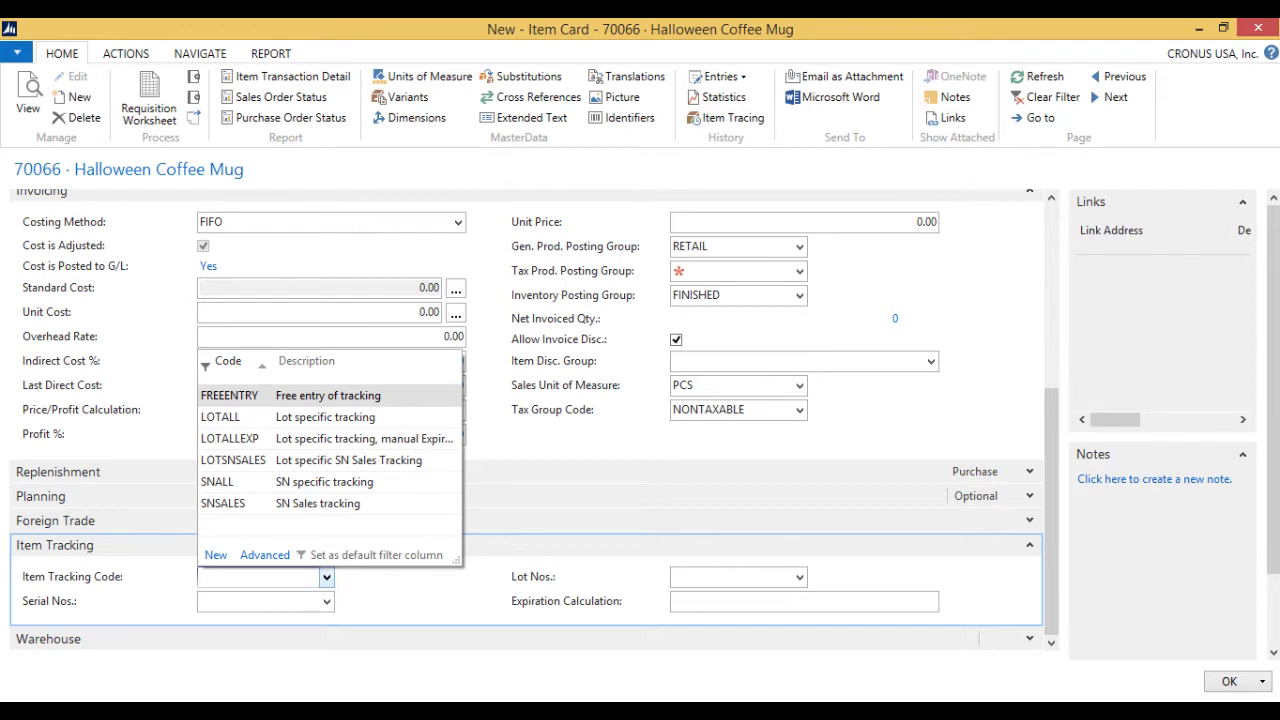
click(317, 503)
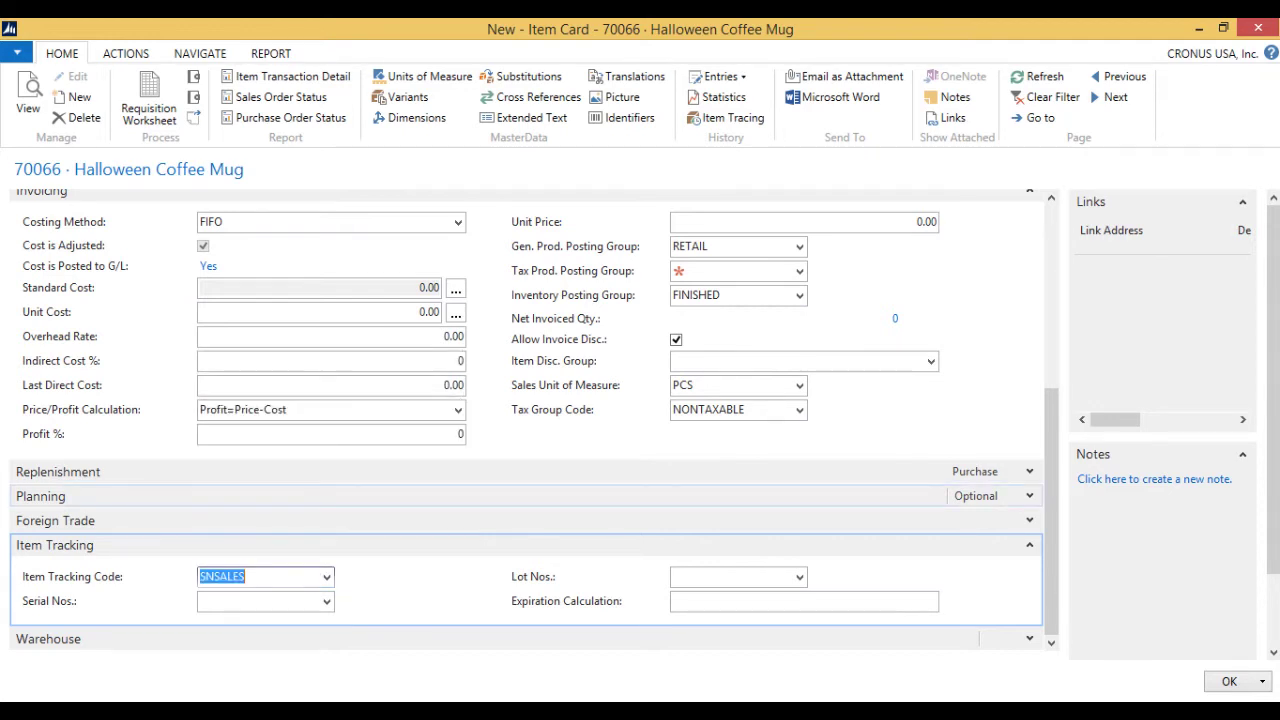
click(258, 601)
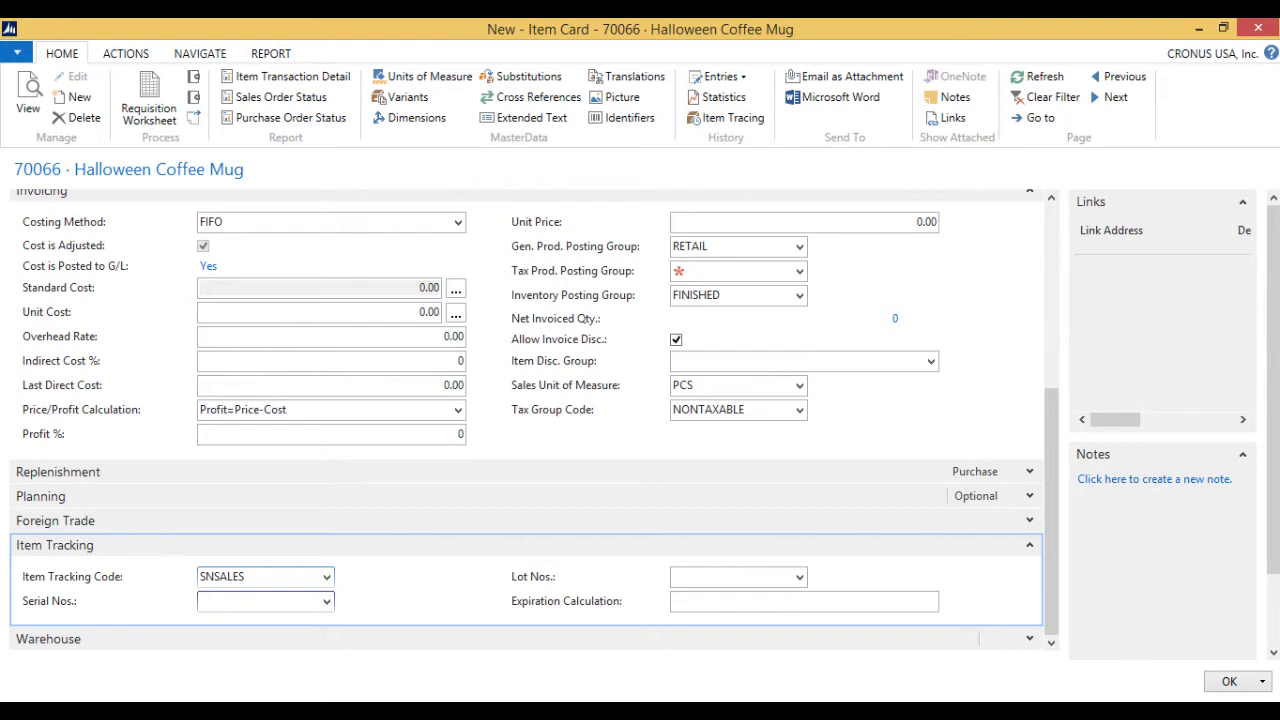
Add HalloweenMug.jpg from the Pictures folder as the item's picture and close the item card.
drag(1051, 511, 1051, 328)
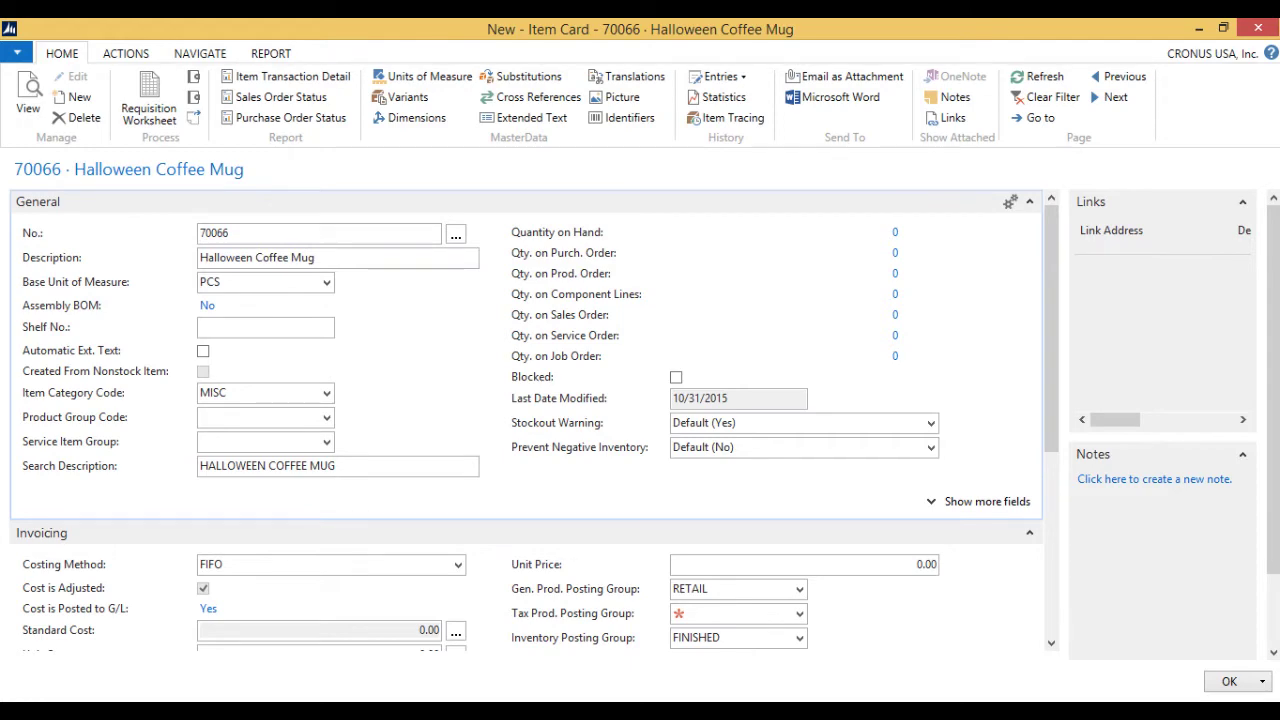
click(620, 97)
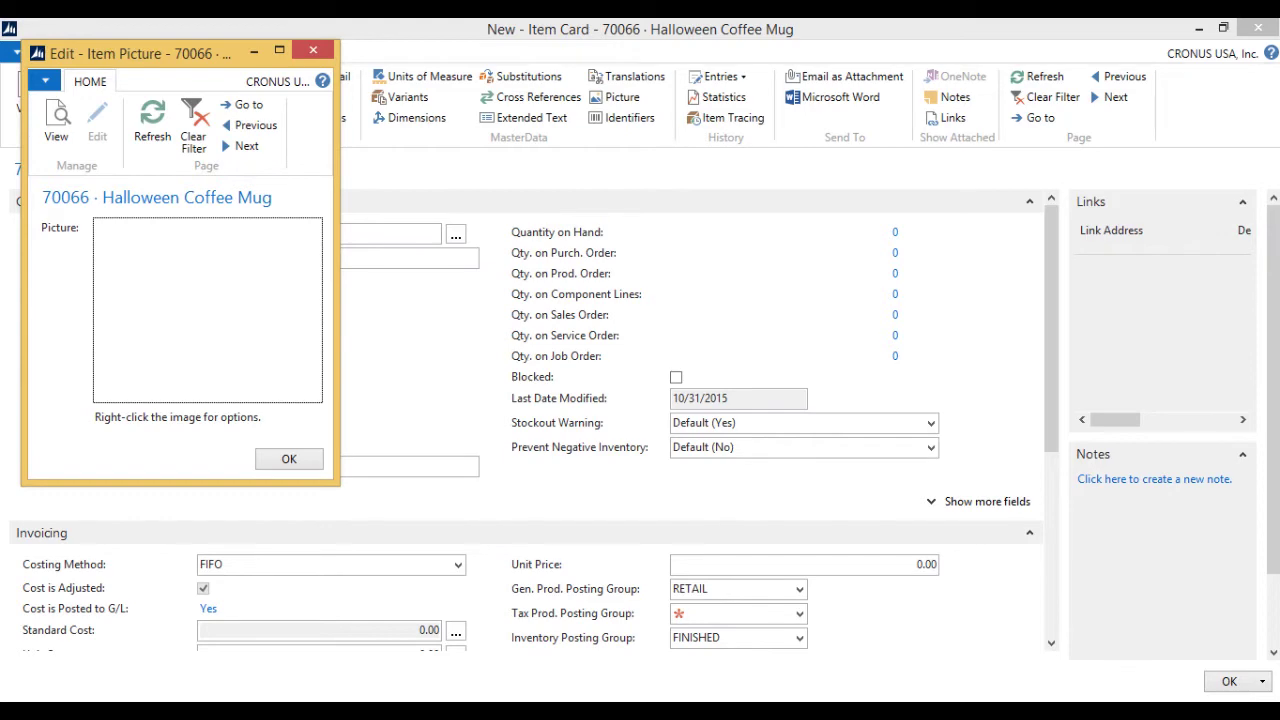
right_click(195, 345)
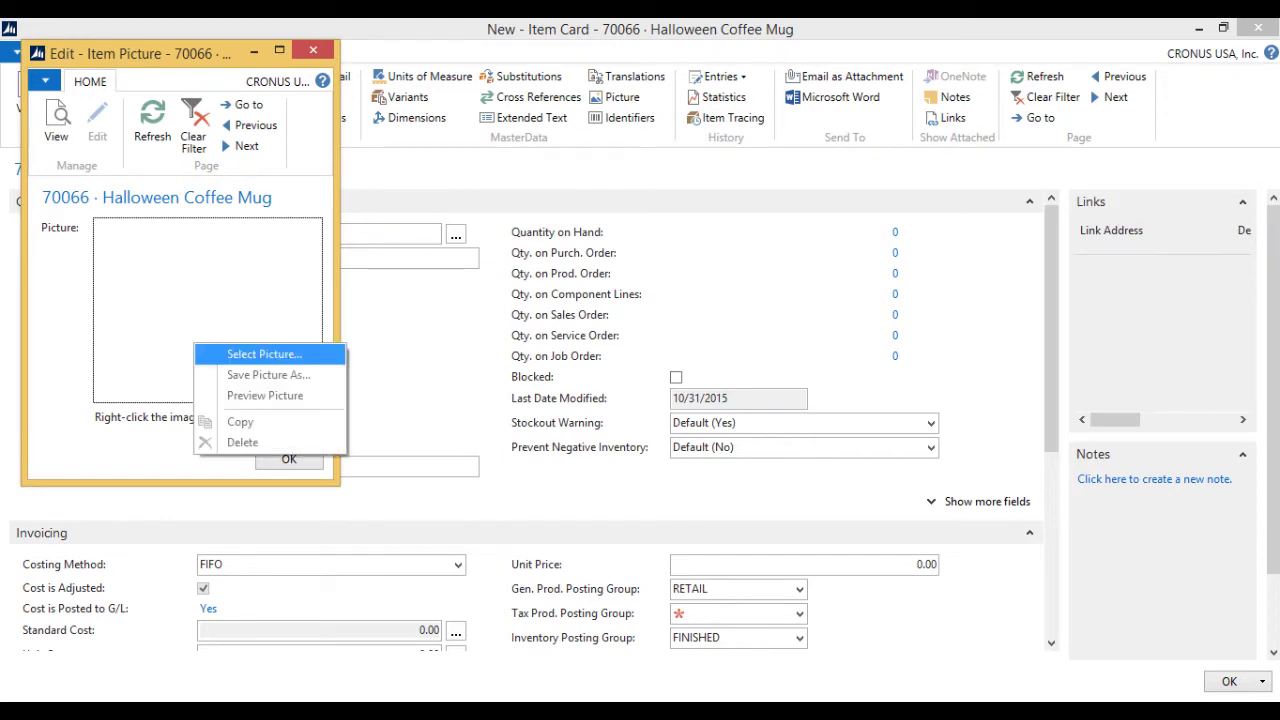
click(200, 352)
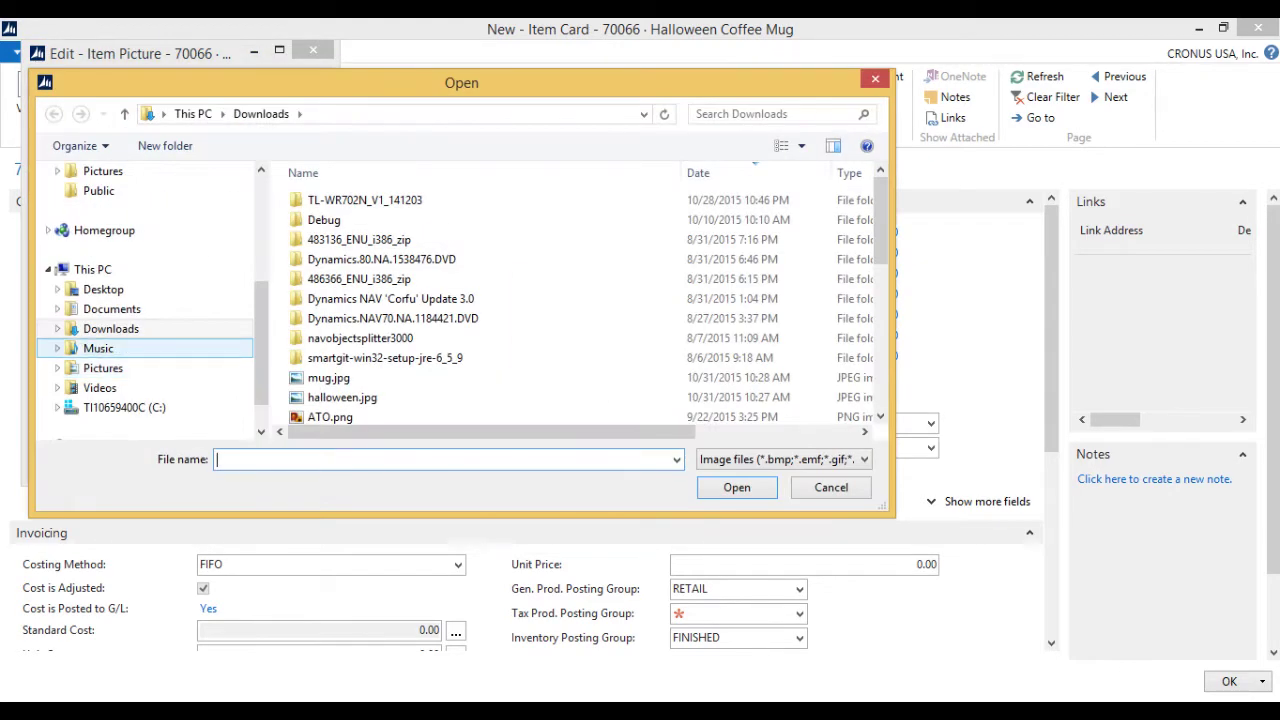
click(103, 368)
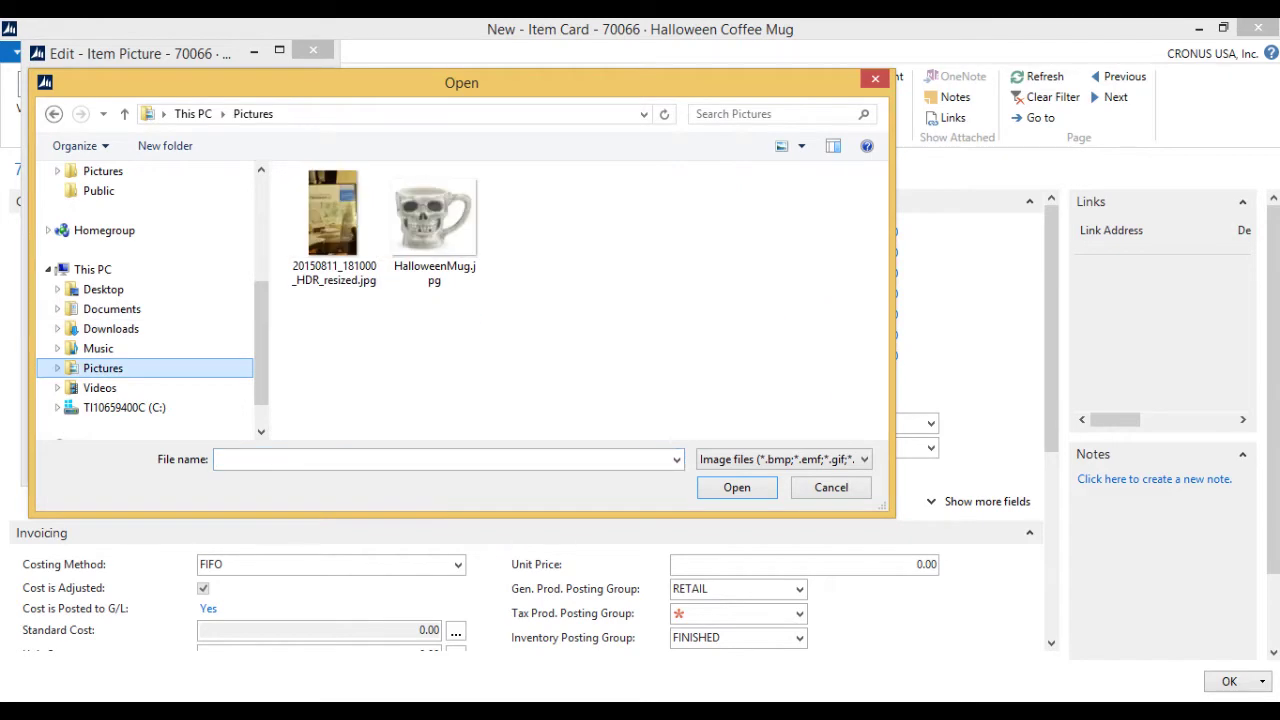
click(434, 215)
double_click(434, 215)
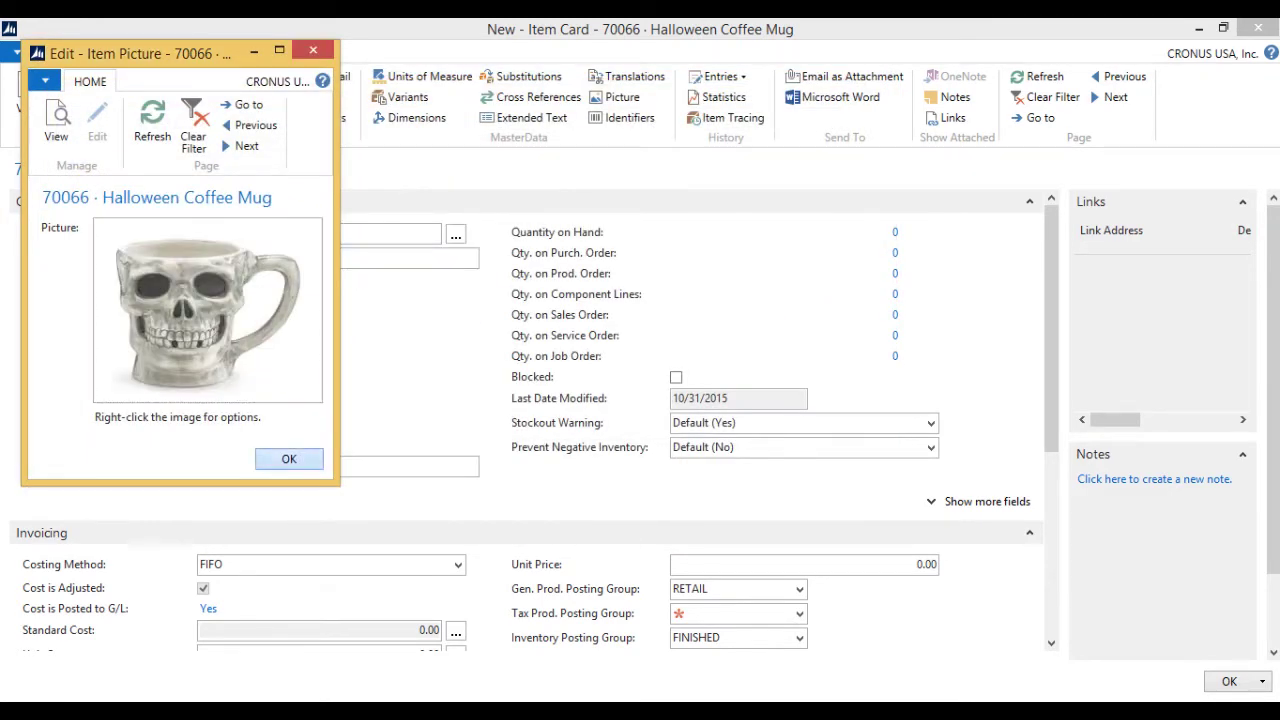
click(289, 459)
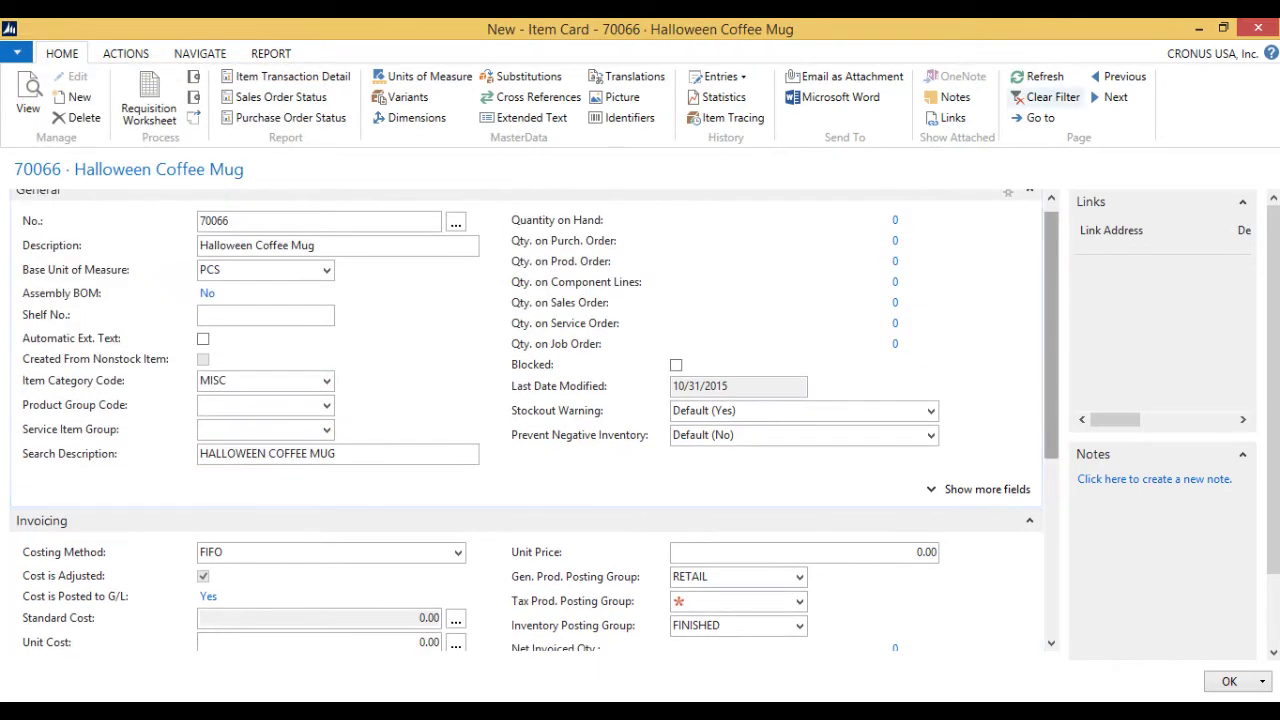
click(1257, 28)
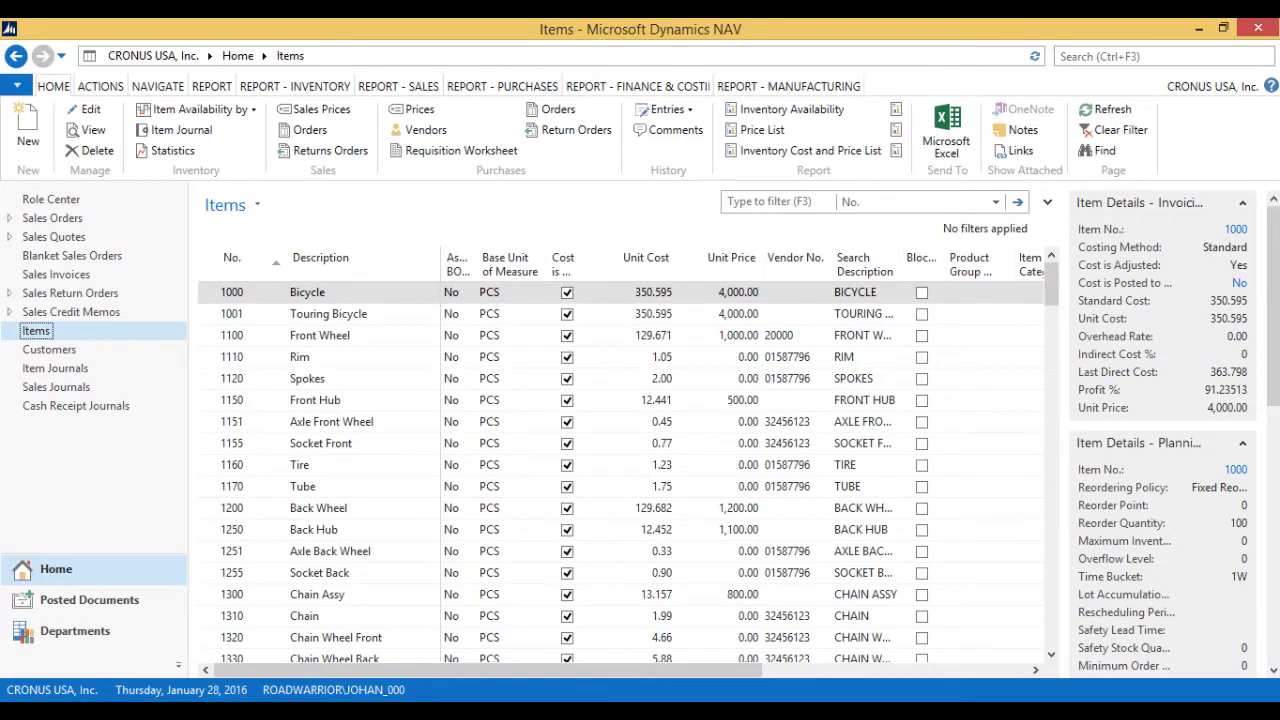
Search for the purchase orders page and open the Purchase Orders list.
key(ctrl+F3)
text(purchase)
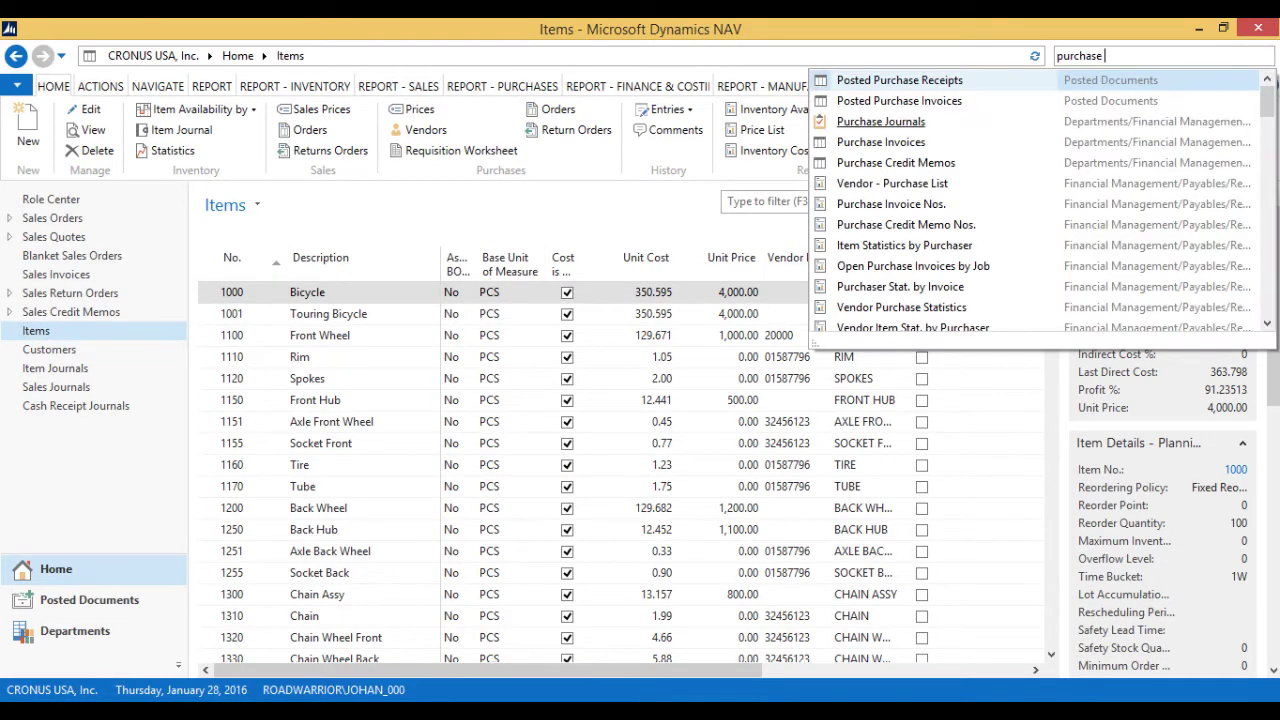
text( or)
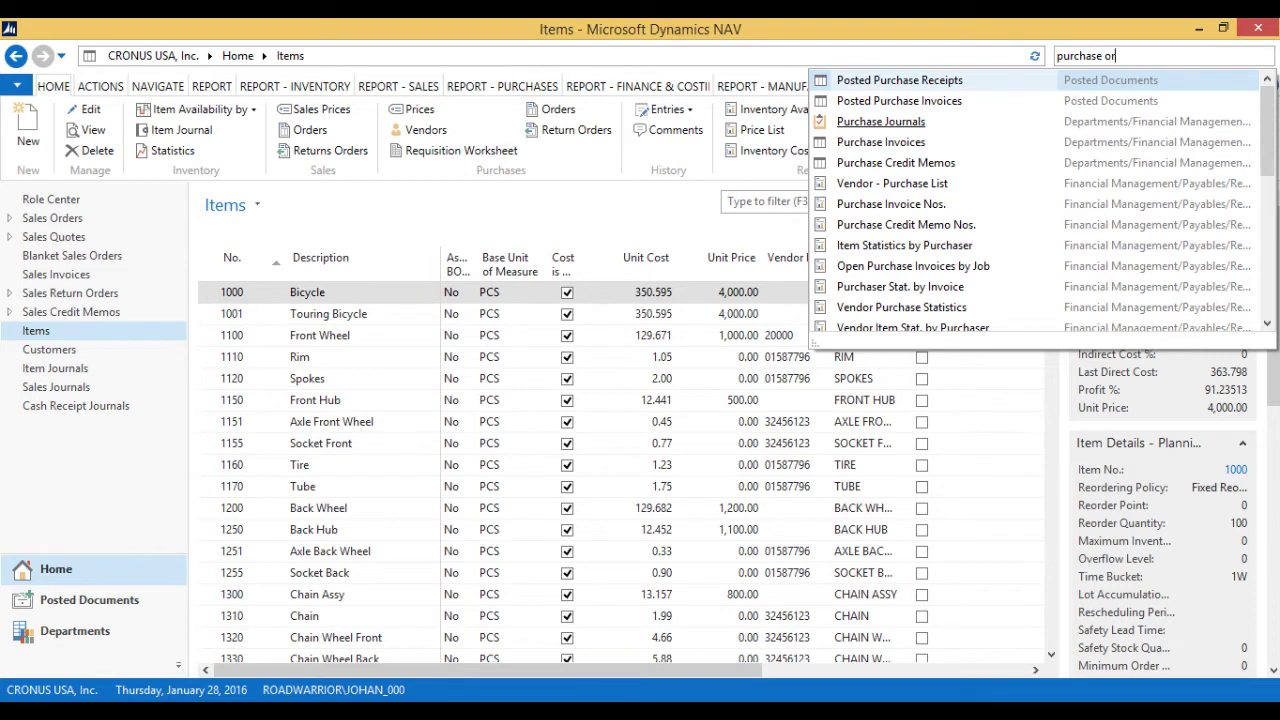
click(876, 162)
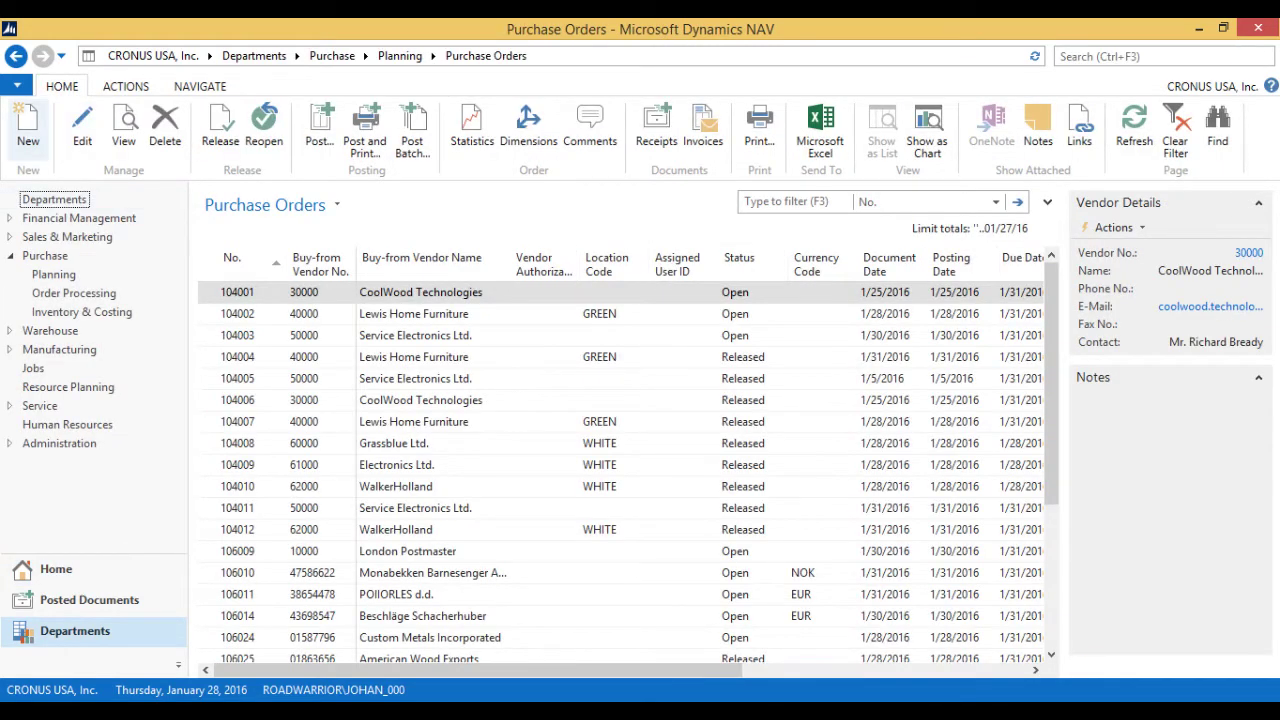
Create a new purchase order for the vendor Custom Metals Incorporated.
click(28, 125)
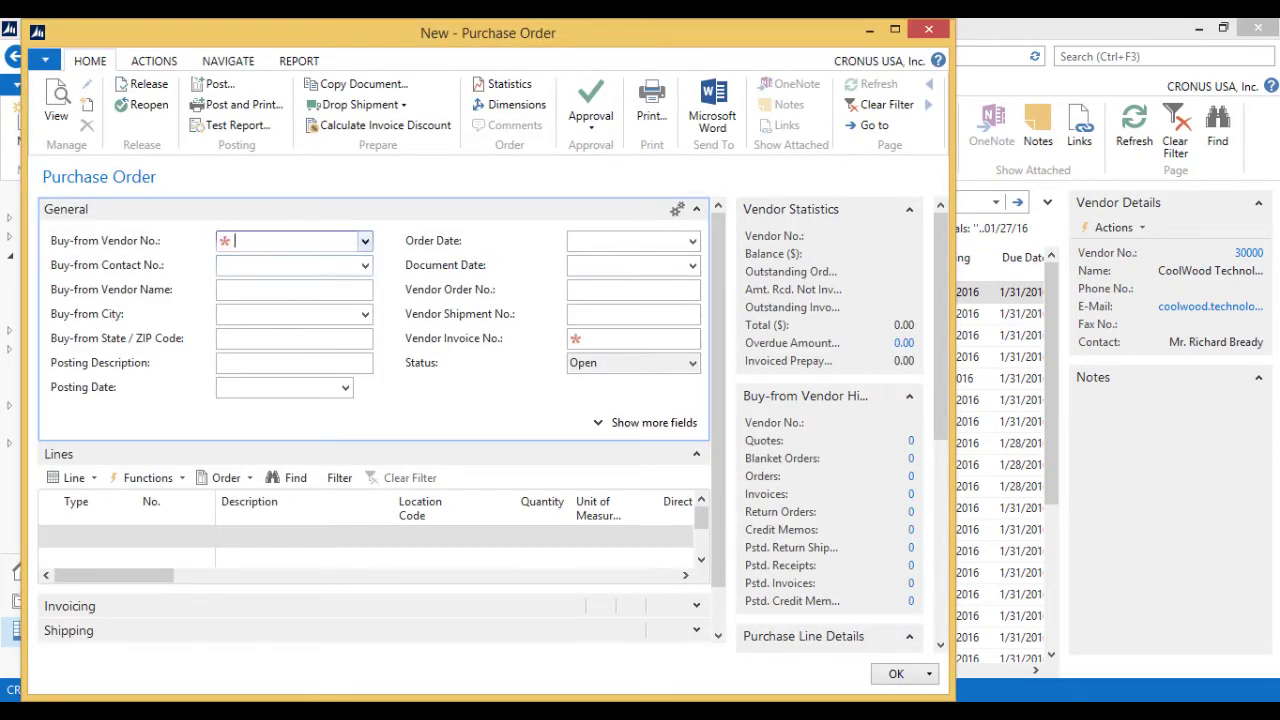
click(365, 241)
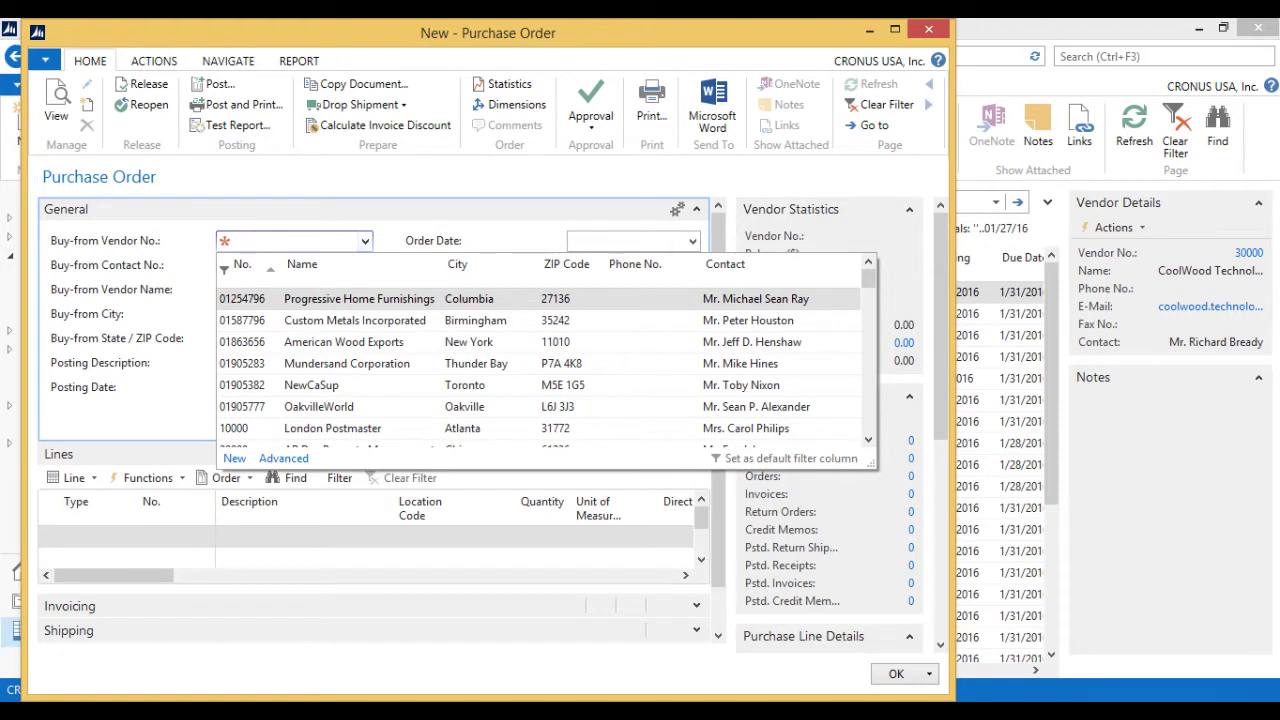
key(Down)
key(Return)
key(Tab)
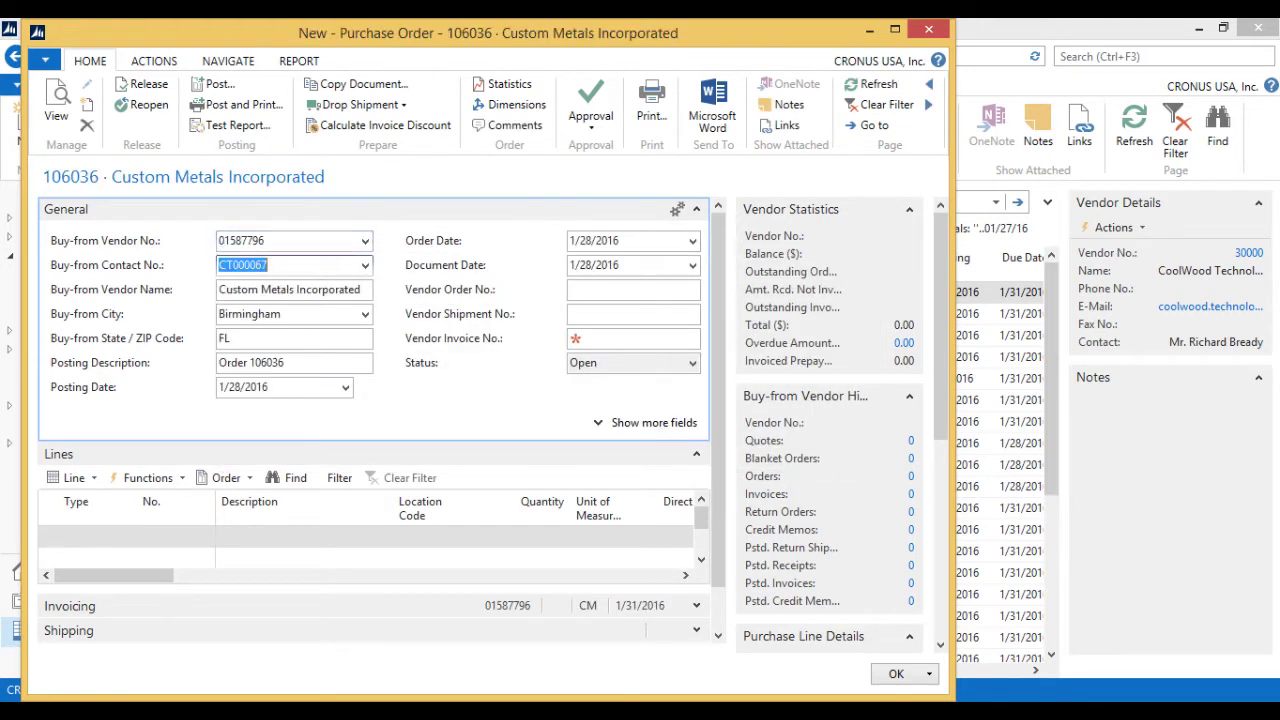
Add a line of type Item for the Halloween Coffee Mug to the purchase order.
click(97, 536)
text(item)
key(Tab)
key(Tab)
text(hall)
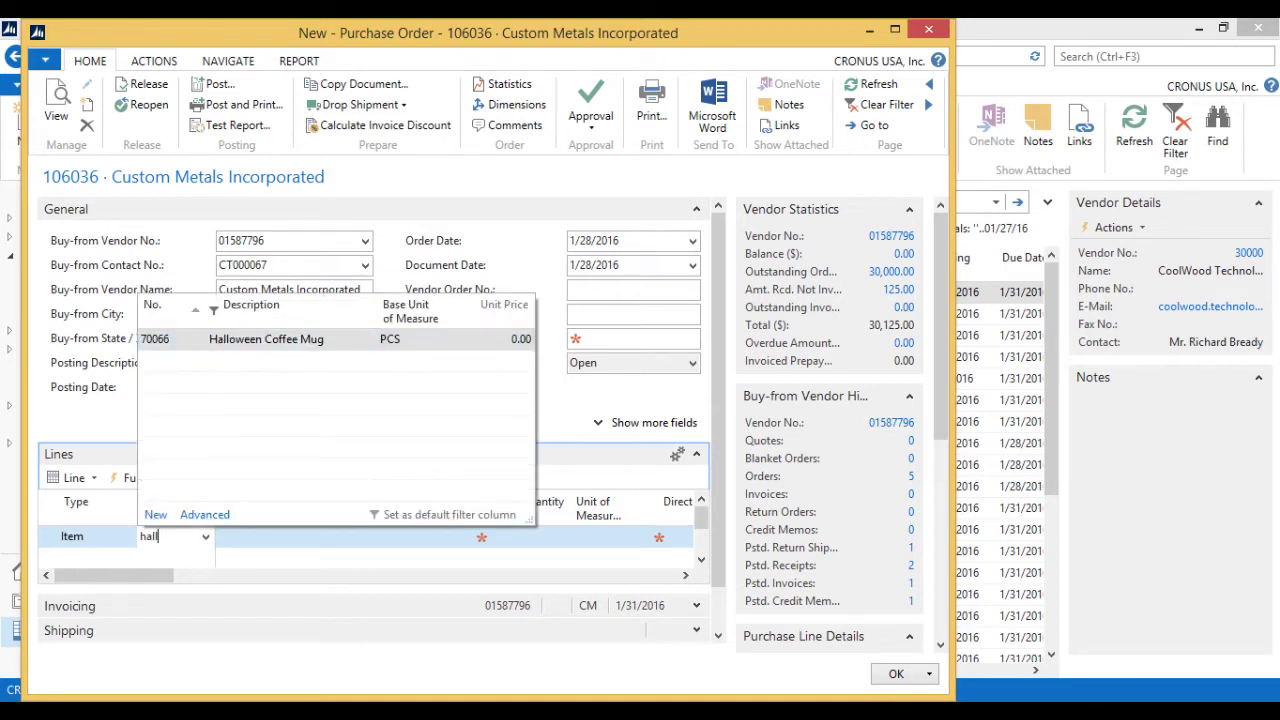
key(Return)
key(Tab)
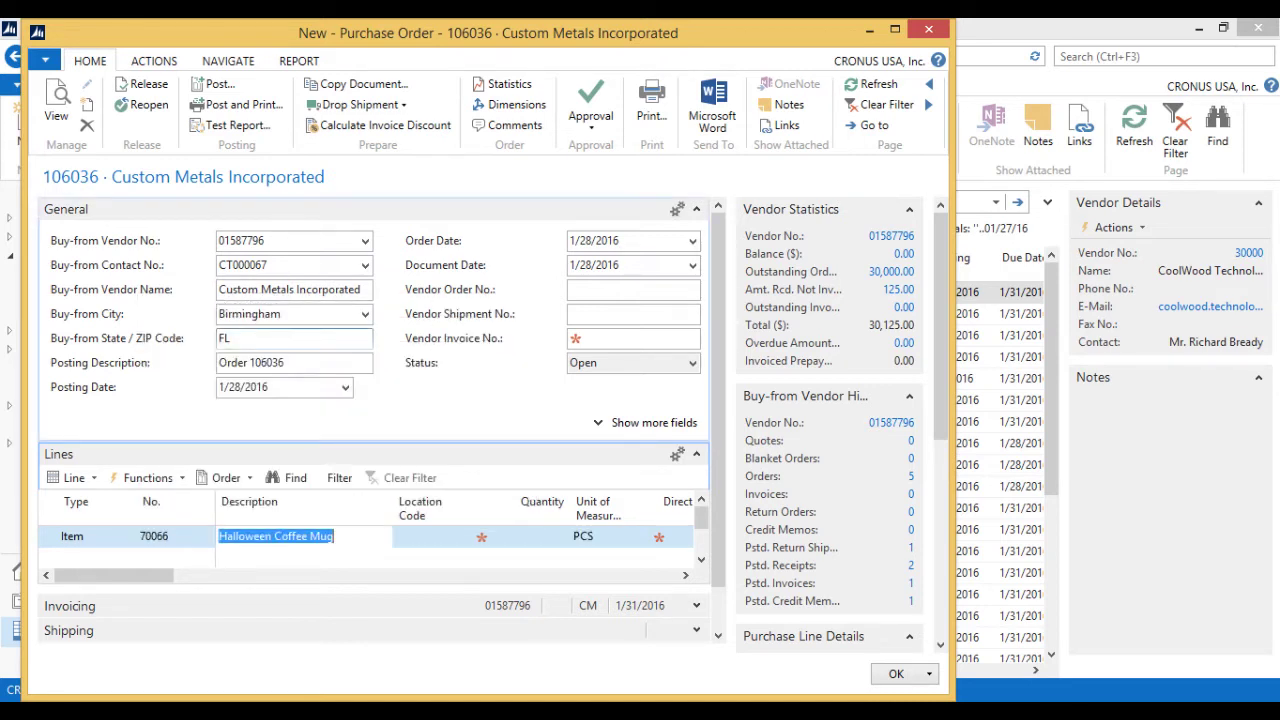
Set the Halloween Coffee Mug purchase line to location BLUE, quantity 1000 and a direct unit cost of 10.
key(super+Up)
key(Tab)
text(BLUE)
key(Tab)
text(1000)
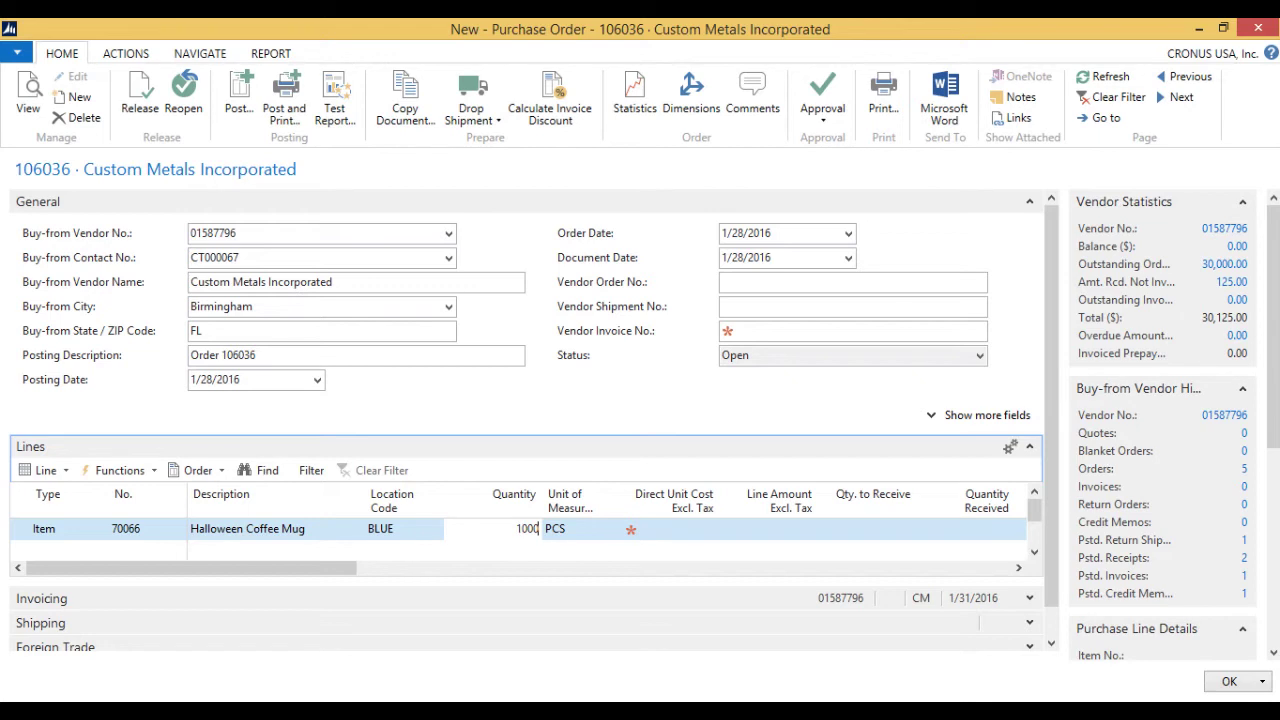
key(Tab)
key(Tab)
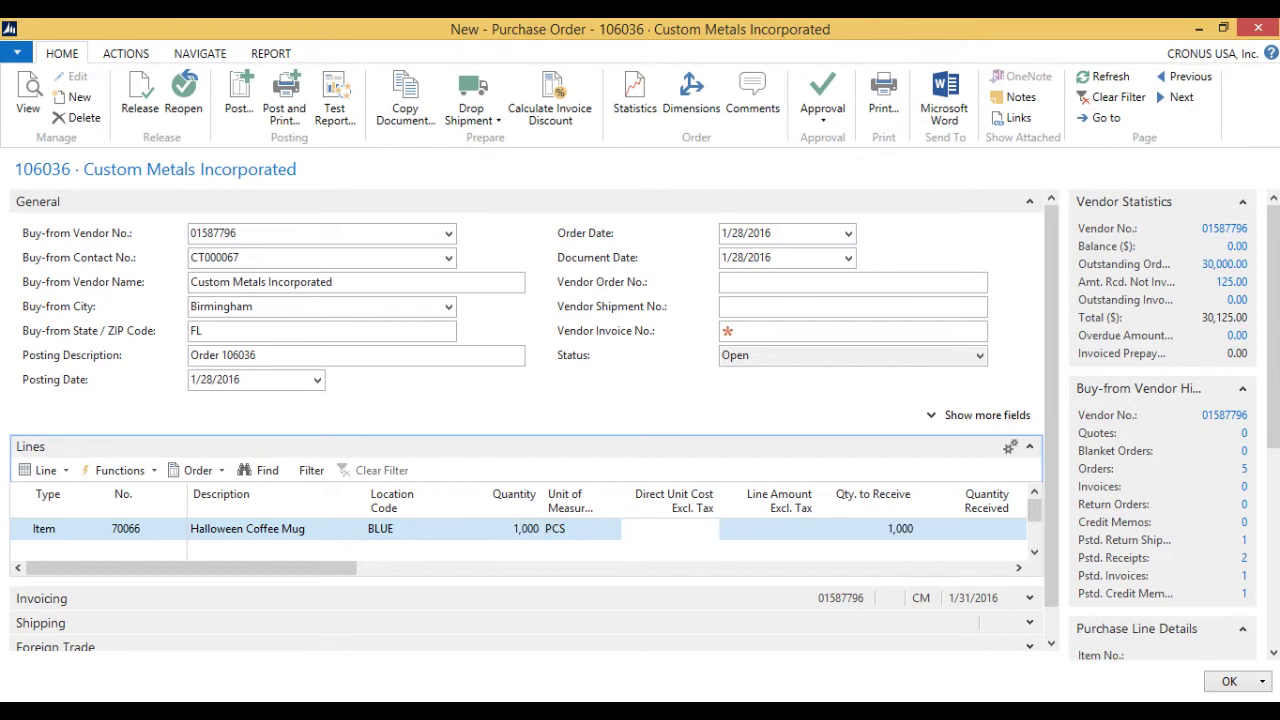
text(10)
key(Tab)
key(Tab)
key(Tab)
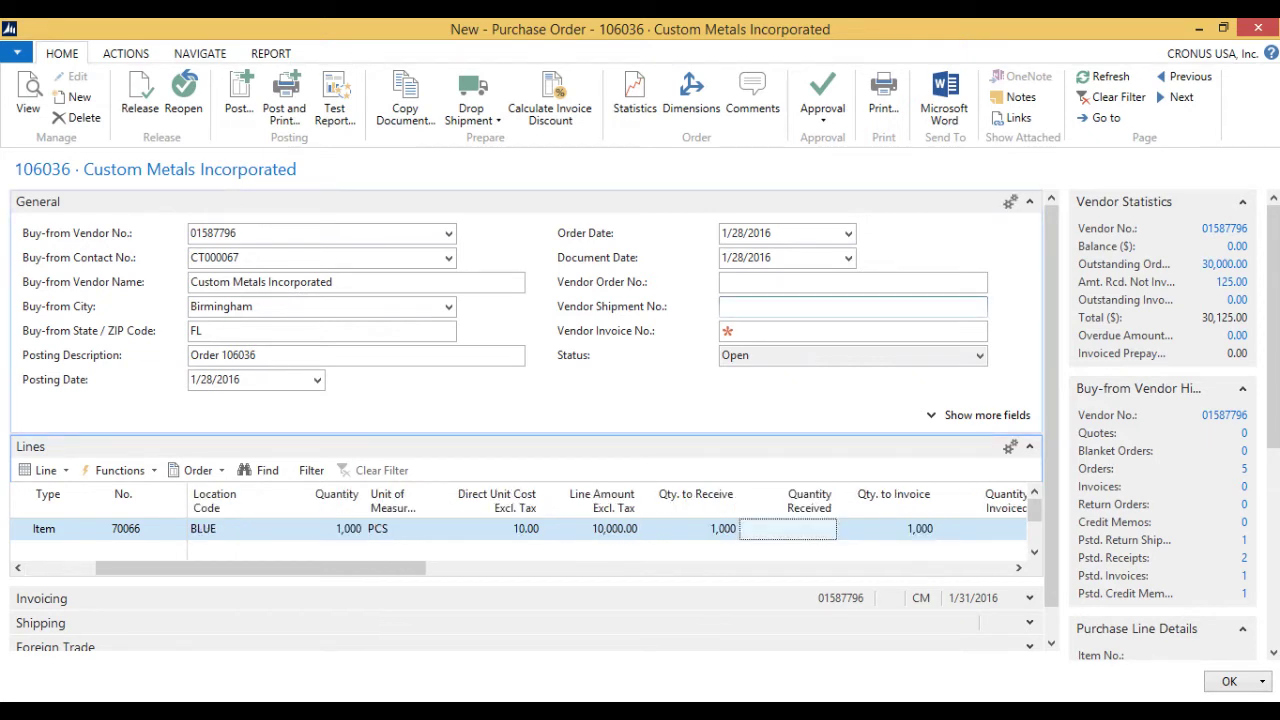
Enter I334499 as the vendor invoice number and post the purchase order.
click(738, 331)
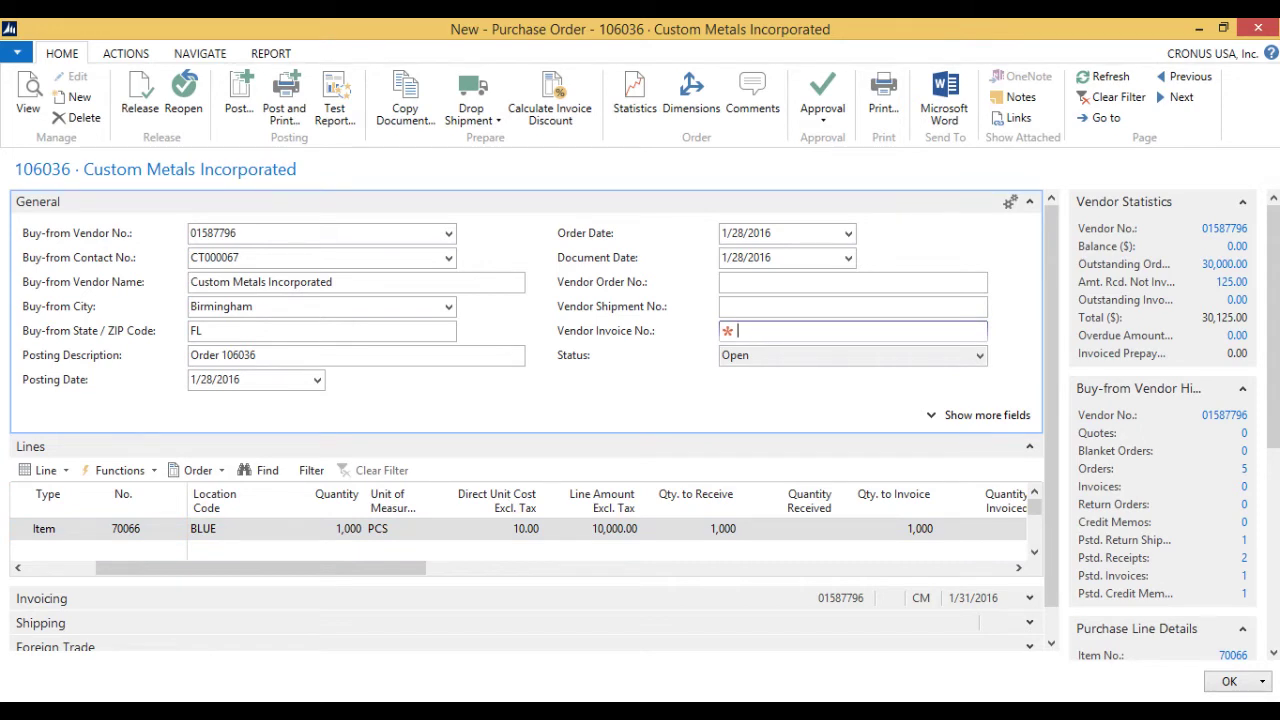
text(I334499)
click(241, 110)
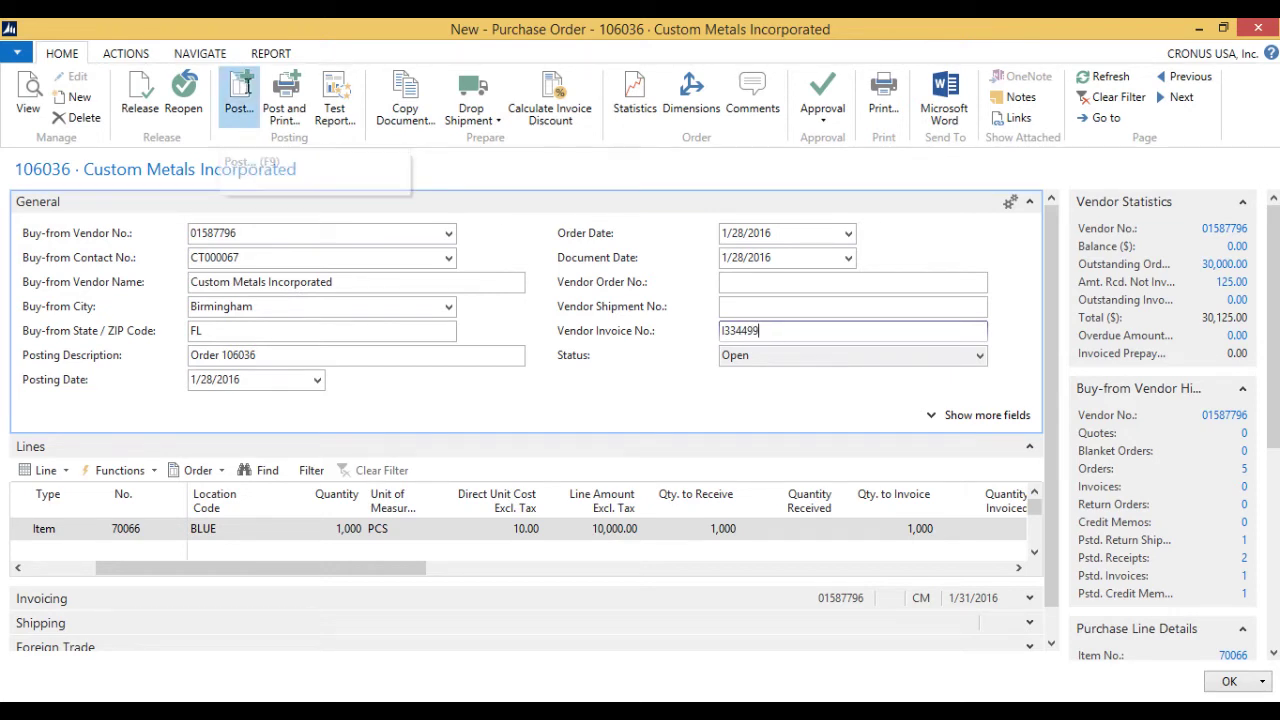
click(600, 403)
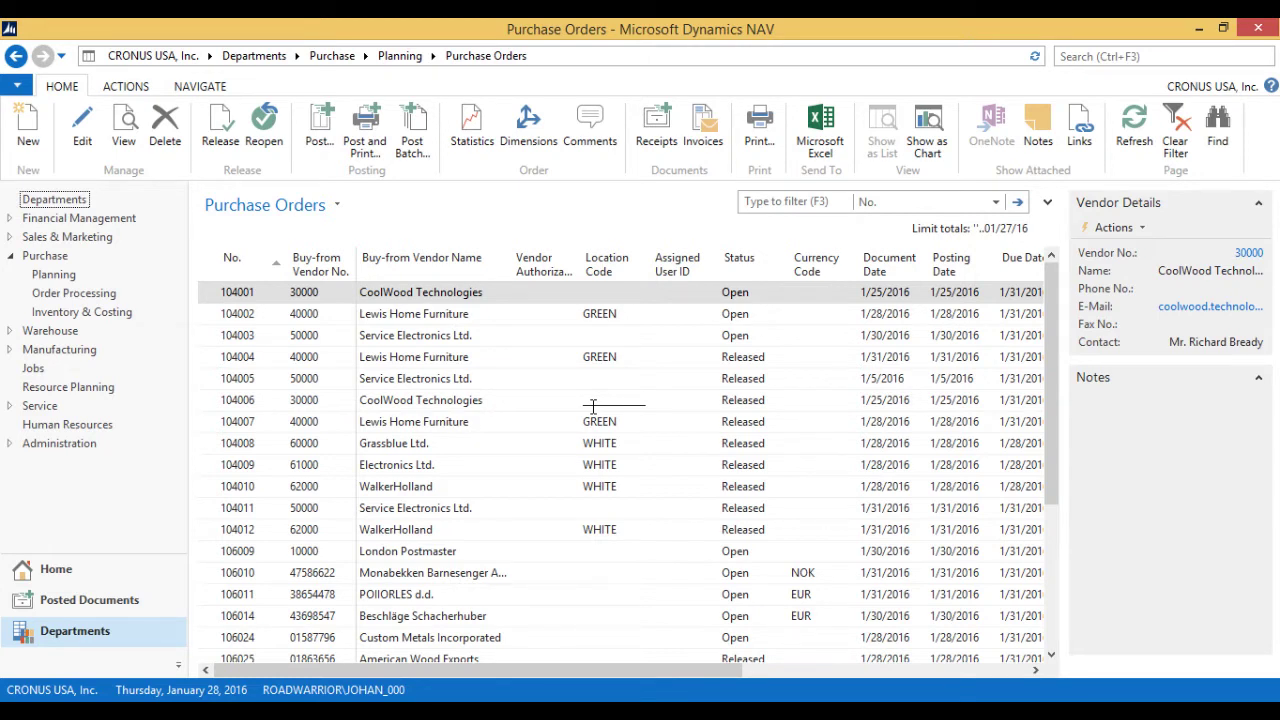
Search for the sales orders page and open the Sales Orders list.
click(1116, 56)
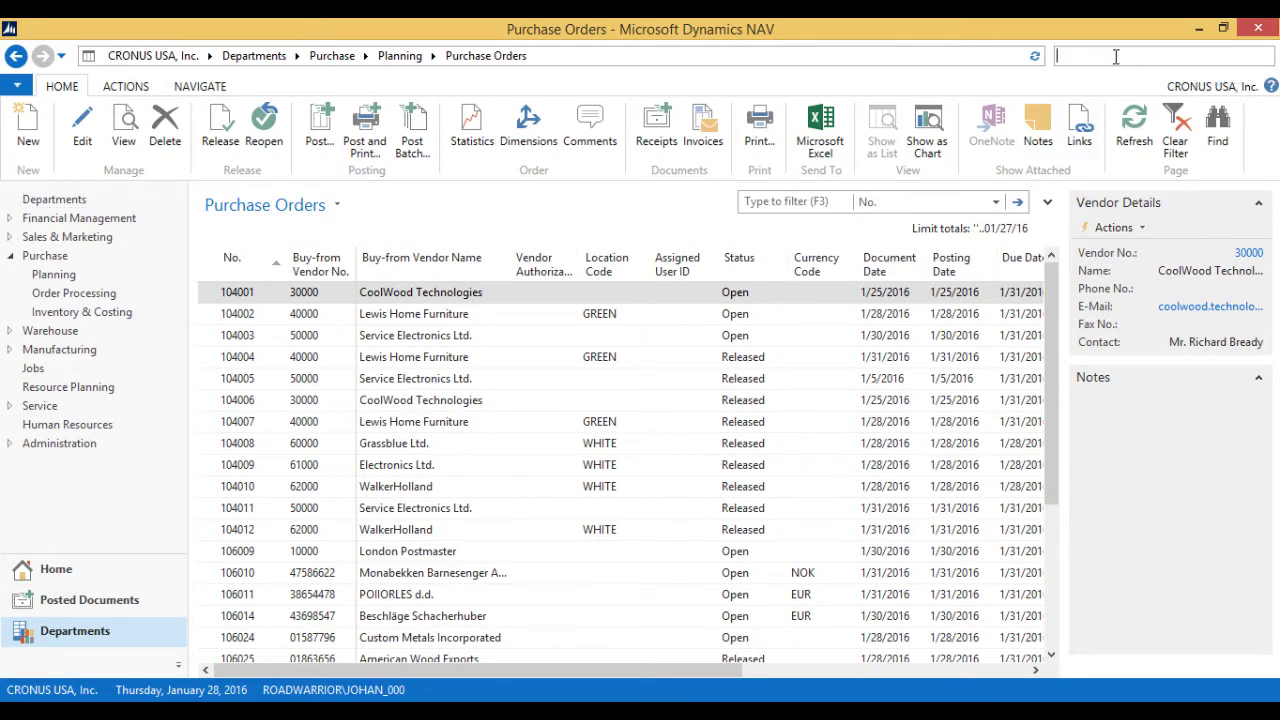
text(sale)
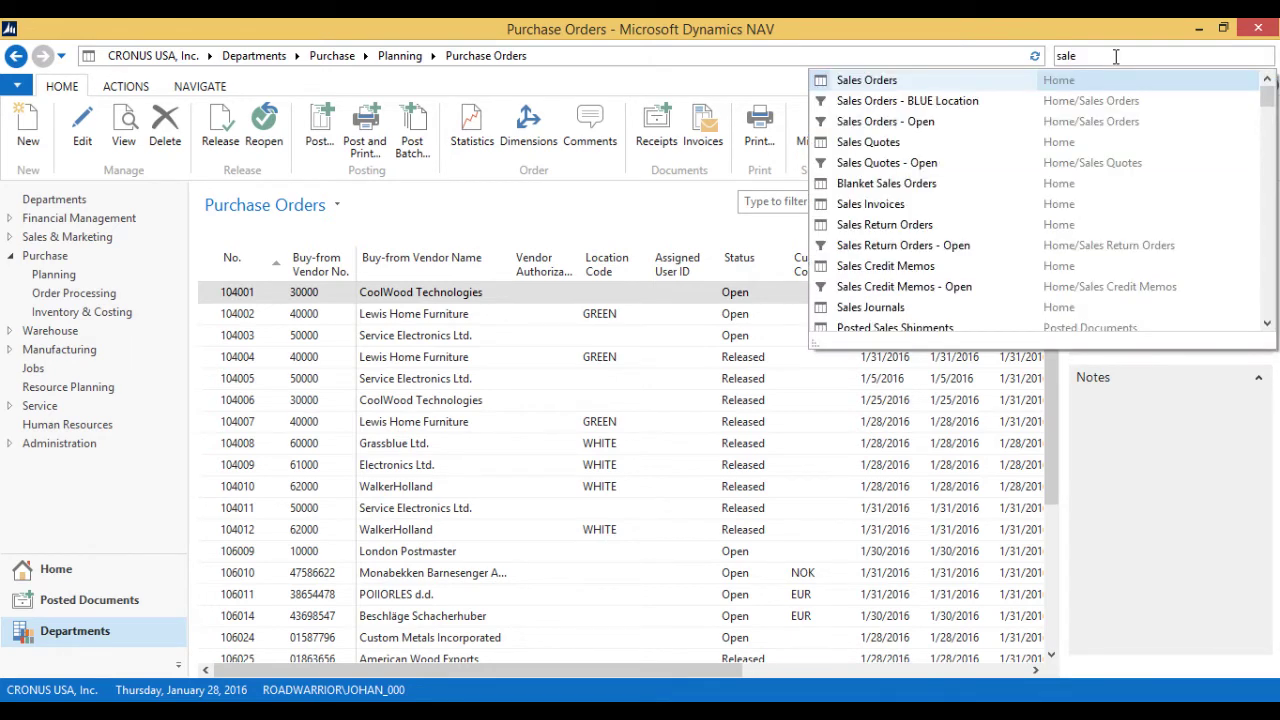
click(872, 84)
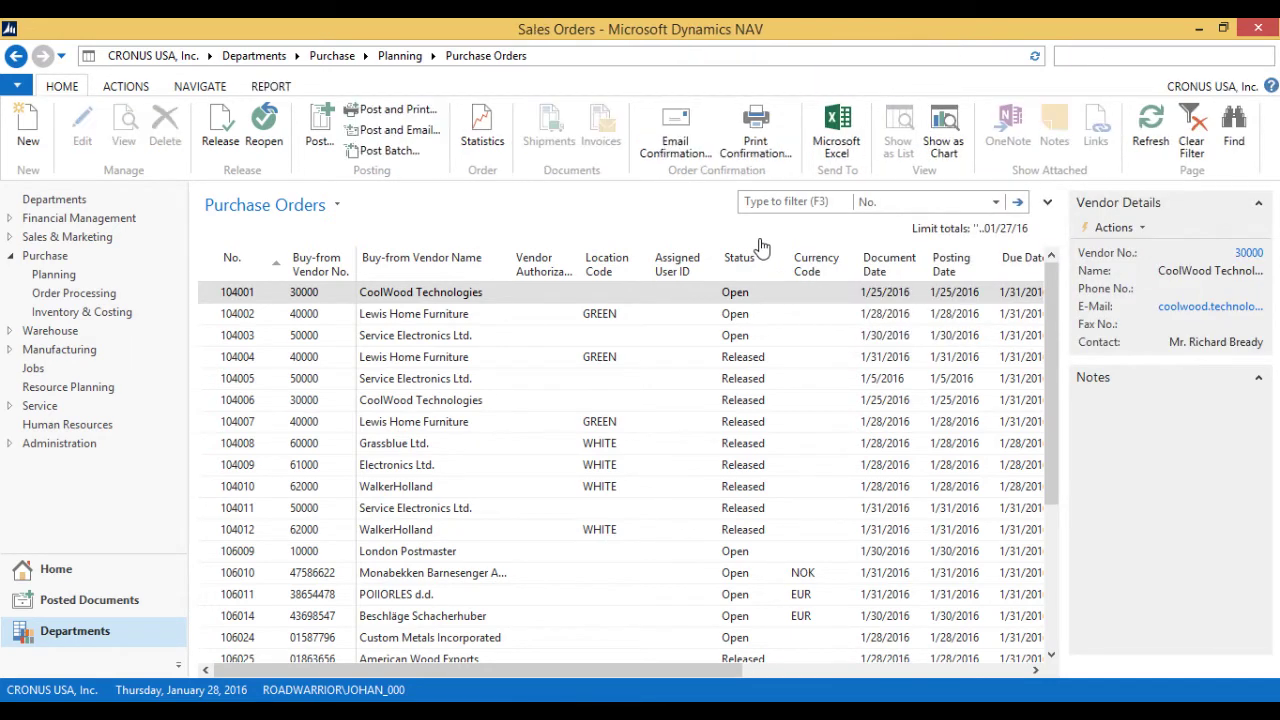
Create a new sales order for the customer The Cannon Group PLC.
click(27, 125)
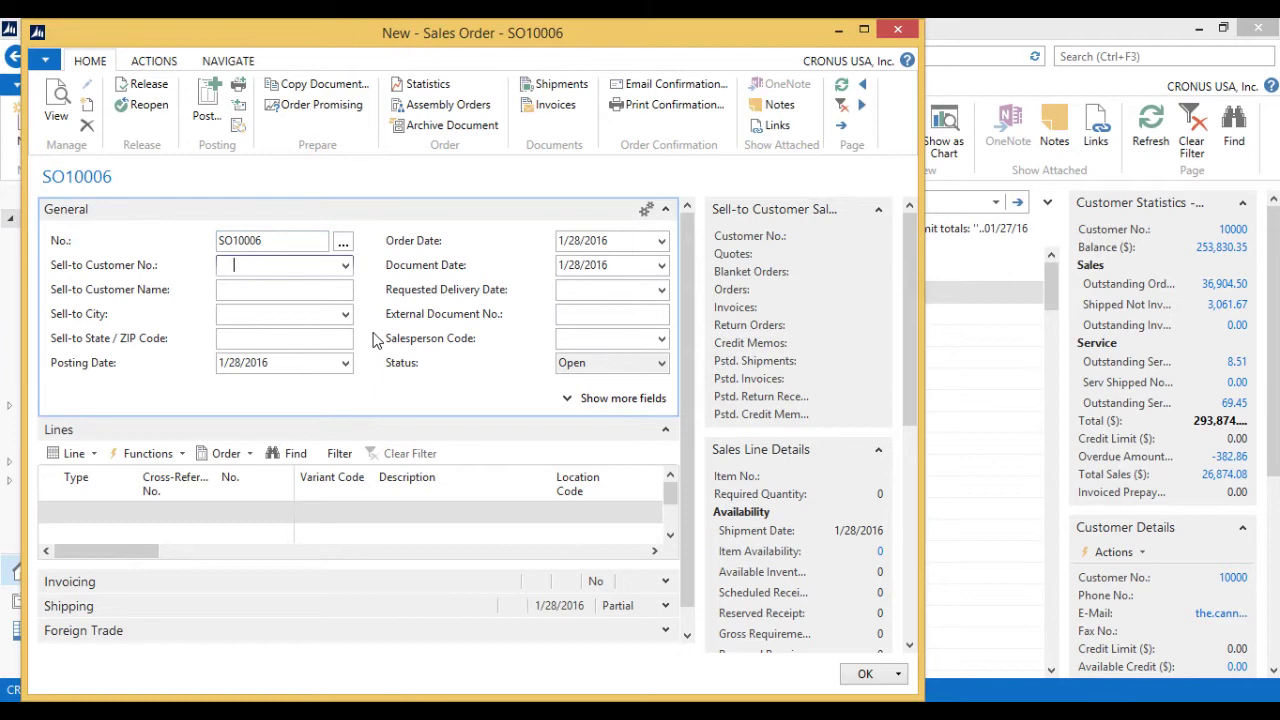
click(345, 266)
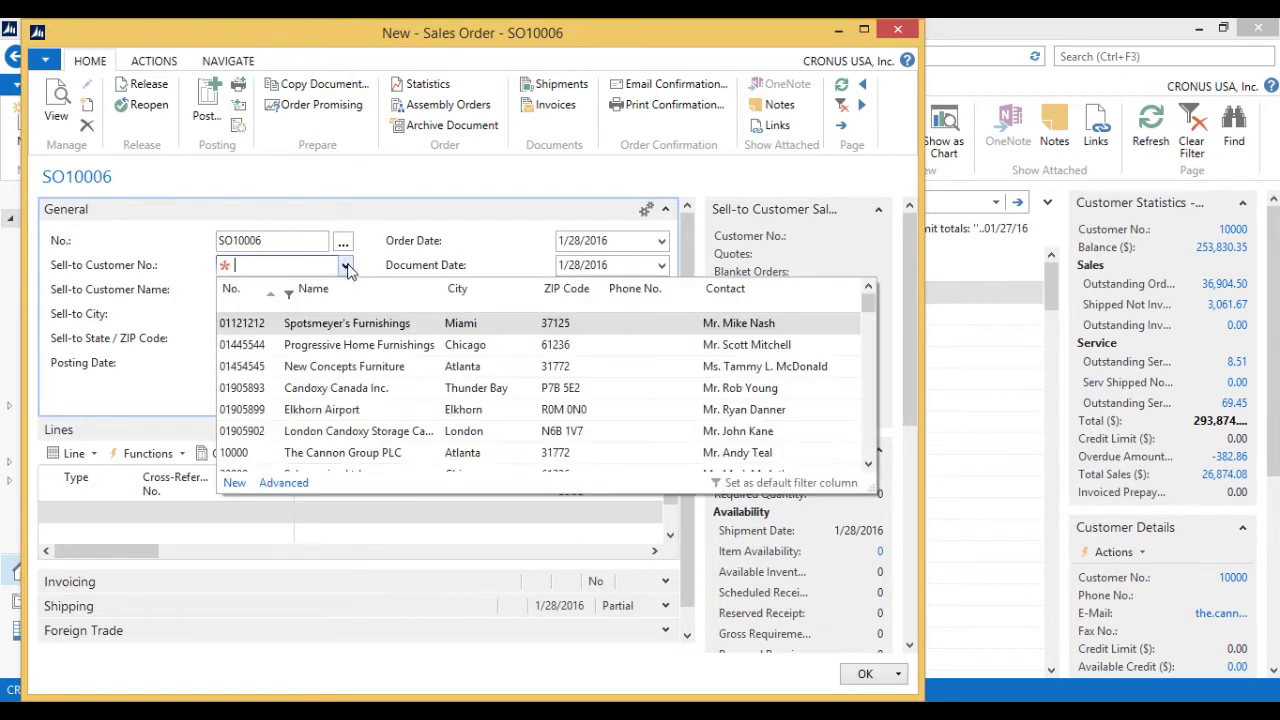
text(the ca)
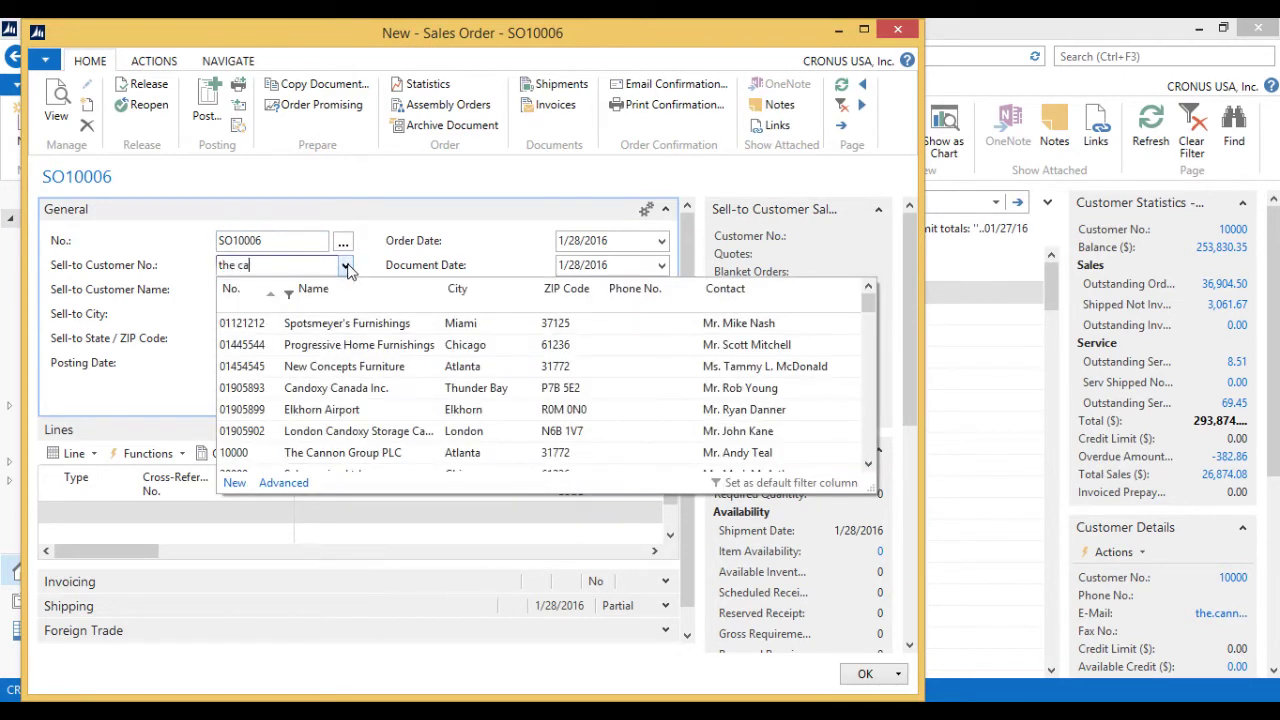
click(343, 322)
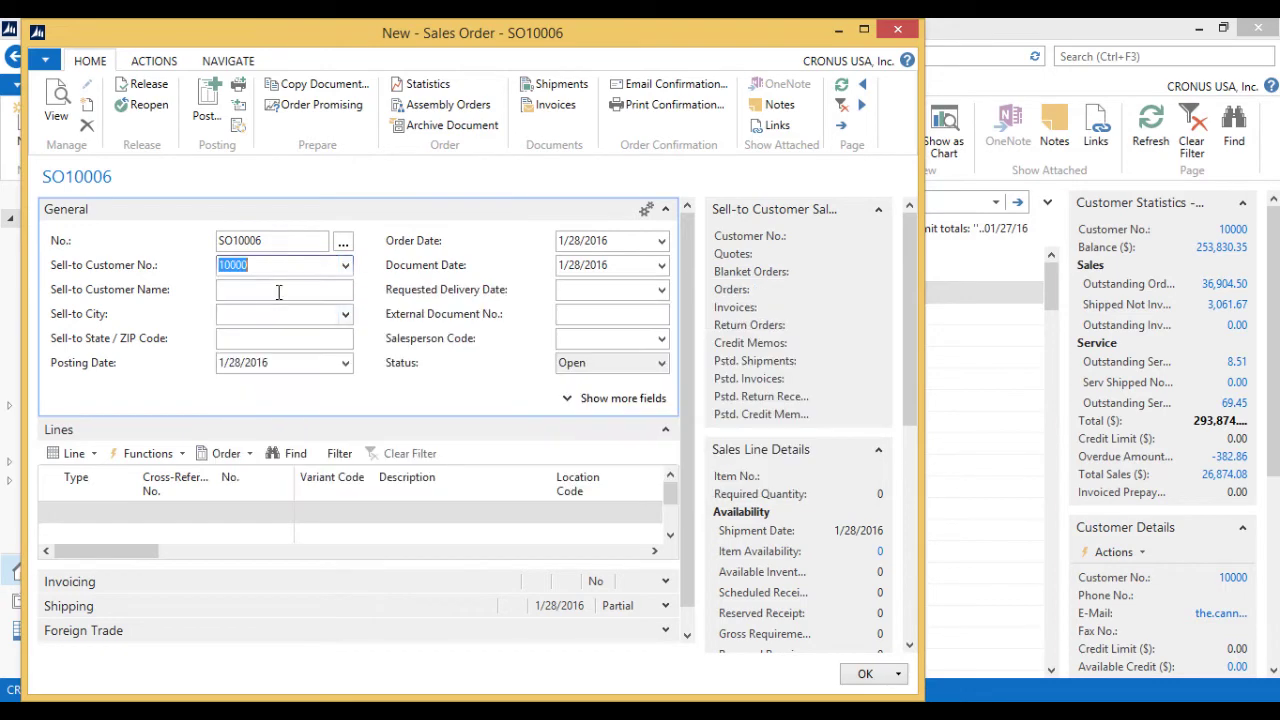
double_click(389, 38)
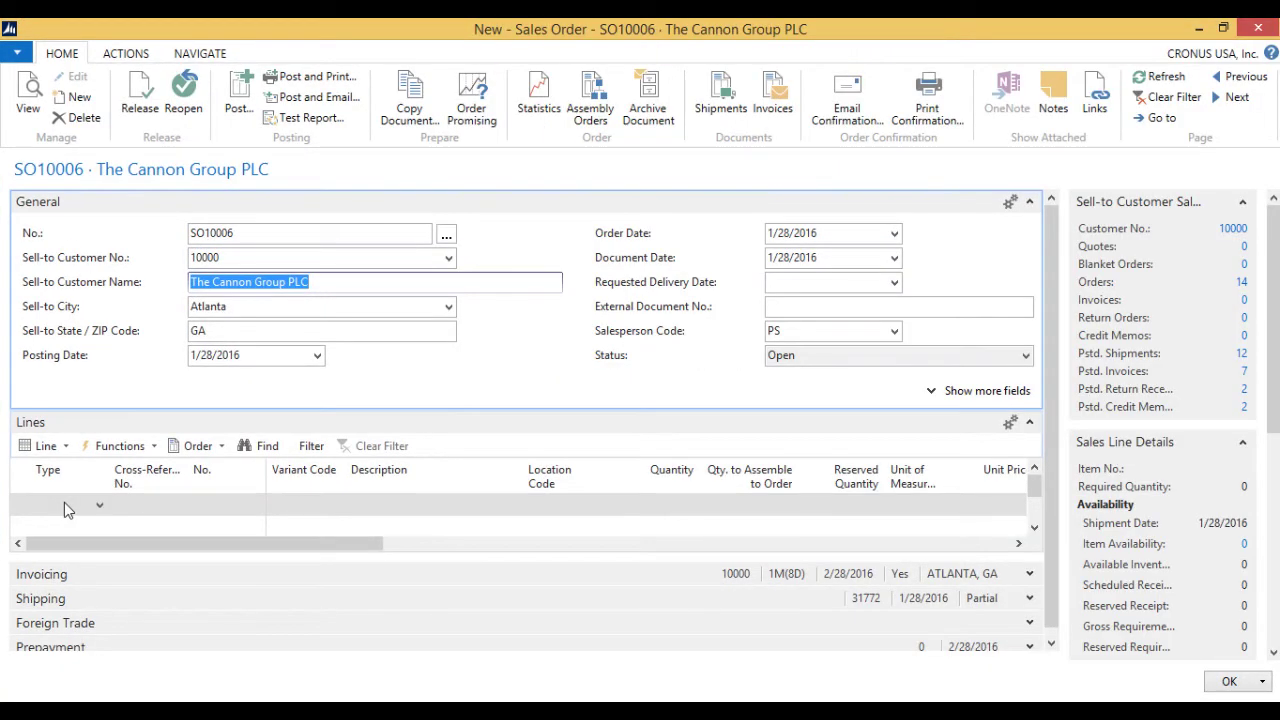
Add a line of type Item for the Halloween Coffee Mug to the sales order.
click(59, 510)
text(item)
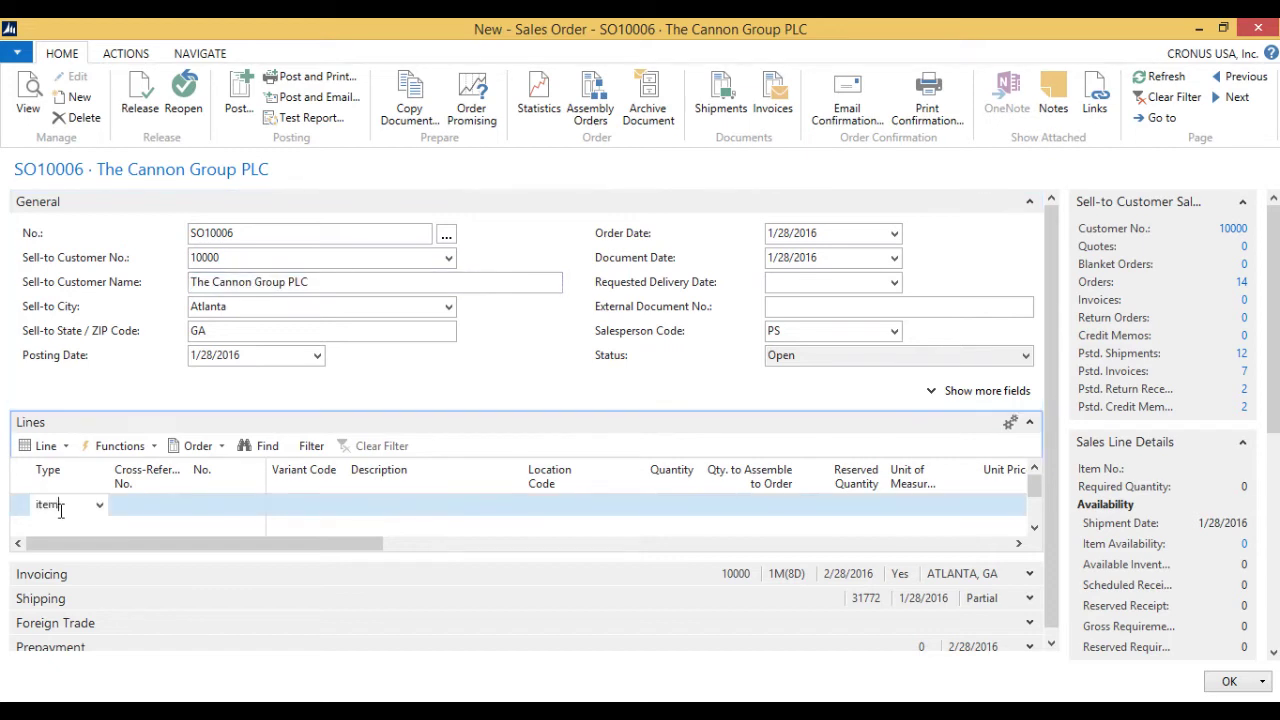
key(Tab)
key(Tab)
text(hall)
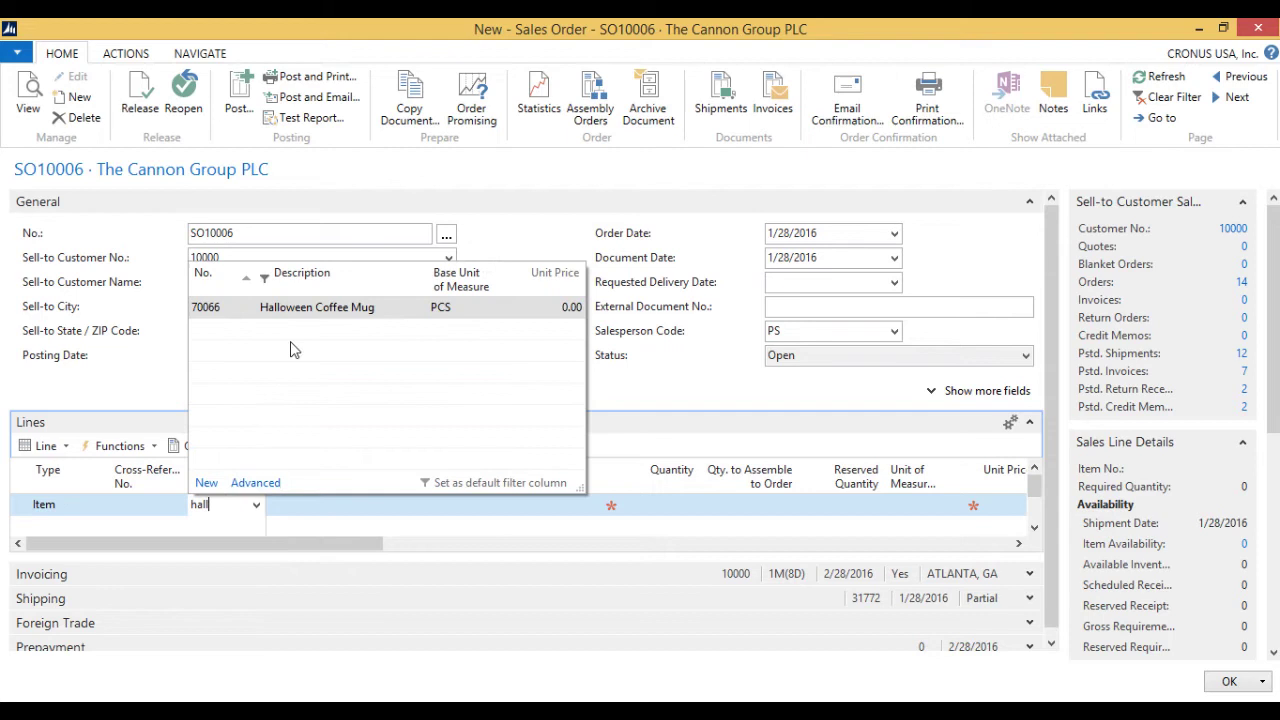
click(322, 314)
key(Tab)
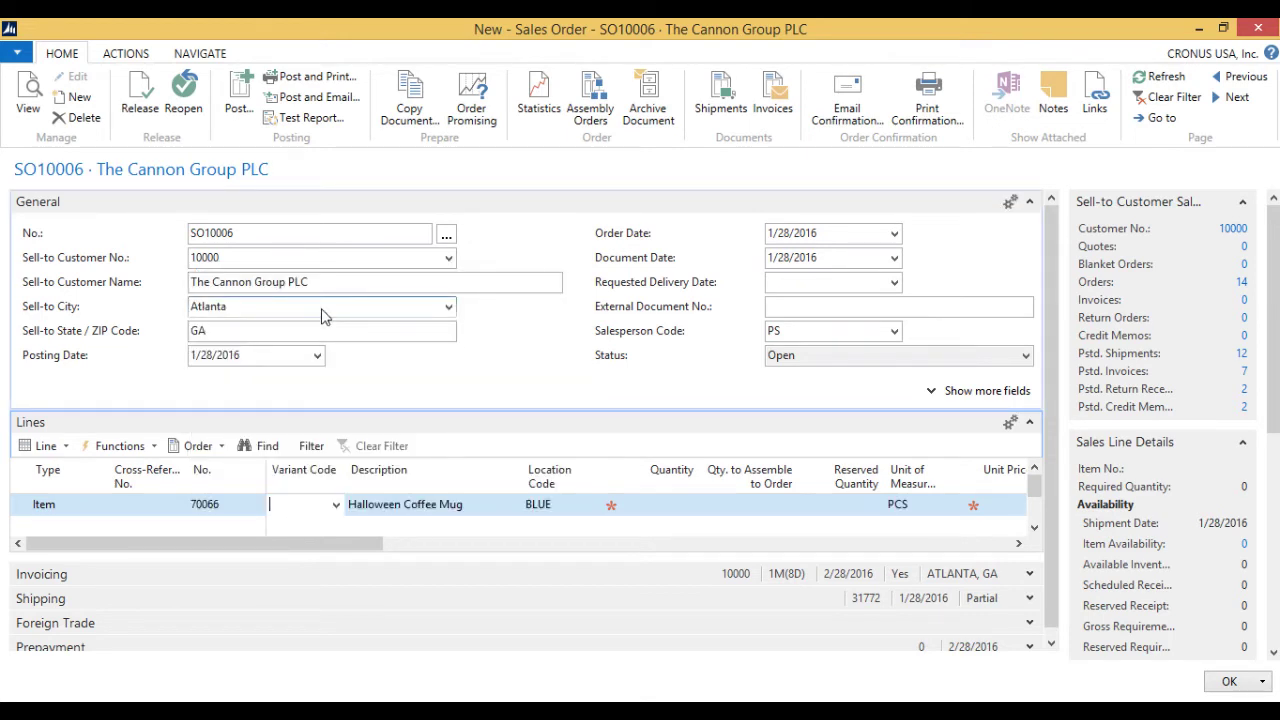
Set the quantity of the Halloween Coffee Mug sales line to 10.
key(Tab)
key(Tab)
key(shift+Tab)
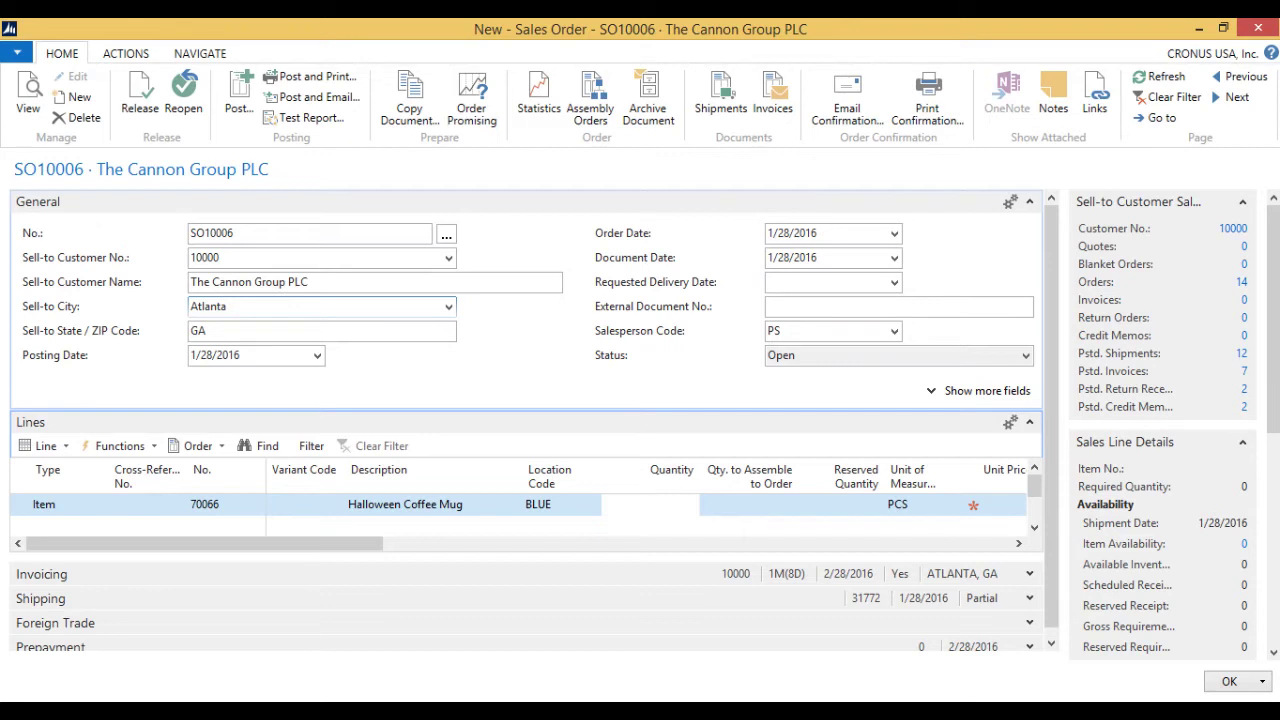
text(10)
key(Tab)
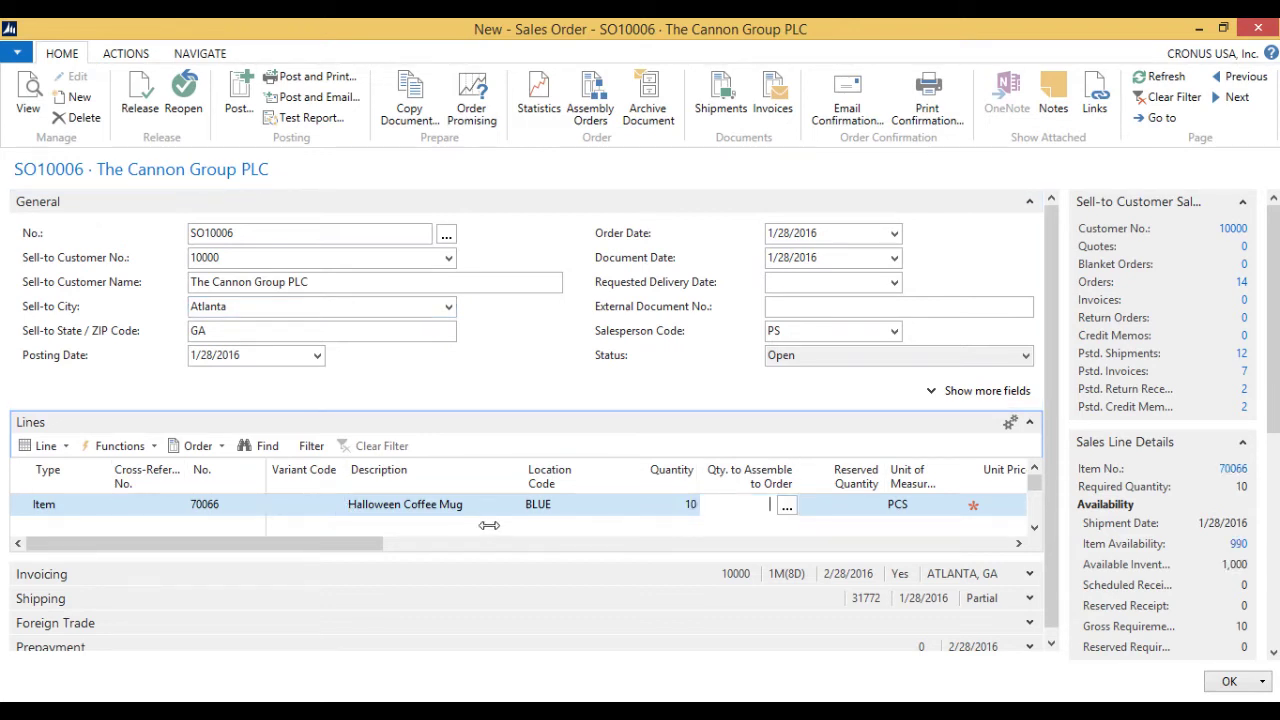
Open the item tracking lines of the Halloween Coffee Mug sales line.
click(551, 545)
drag(551, 545, 131, 545)
click(44, 446)
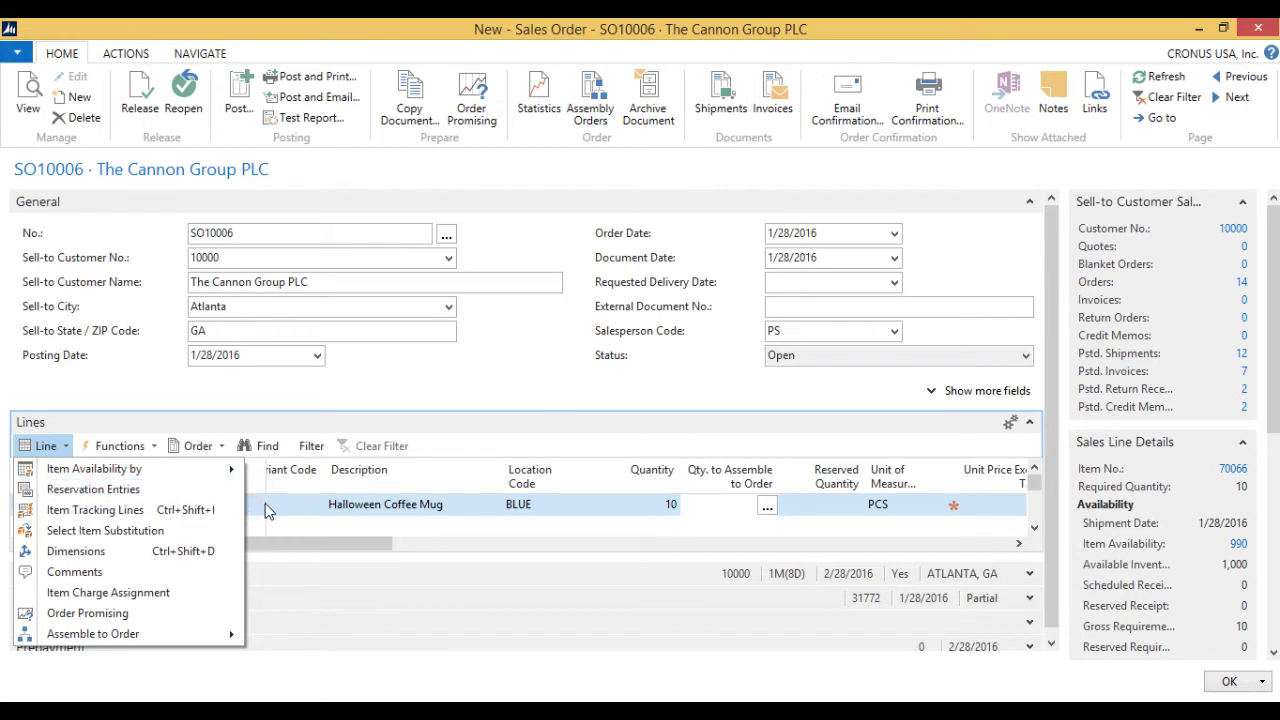
click(171, 511)
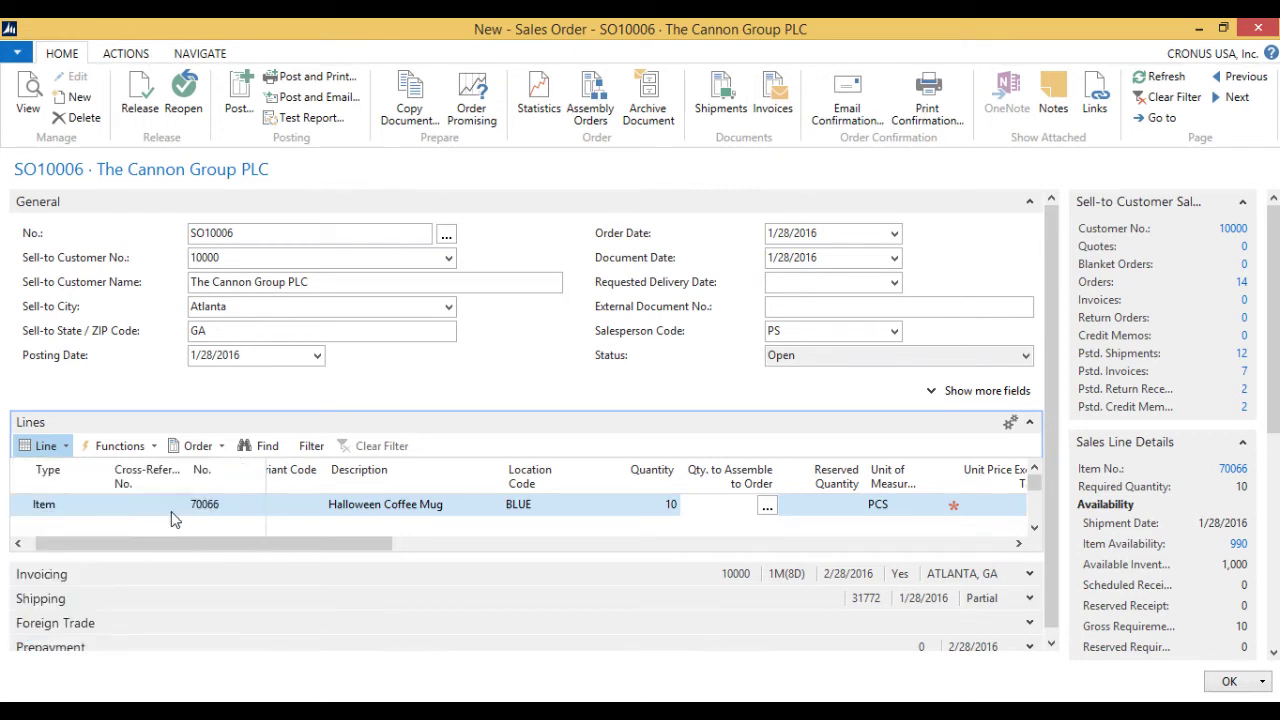
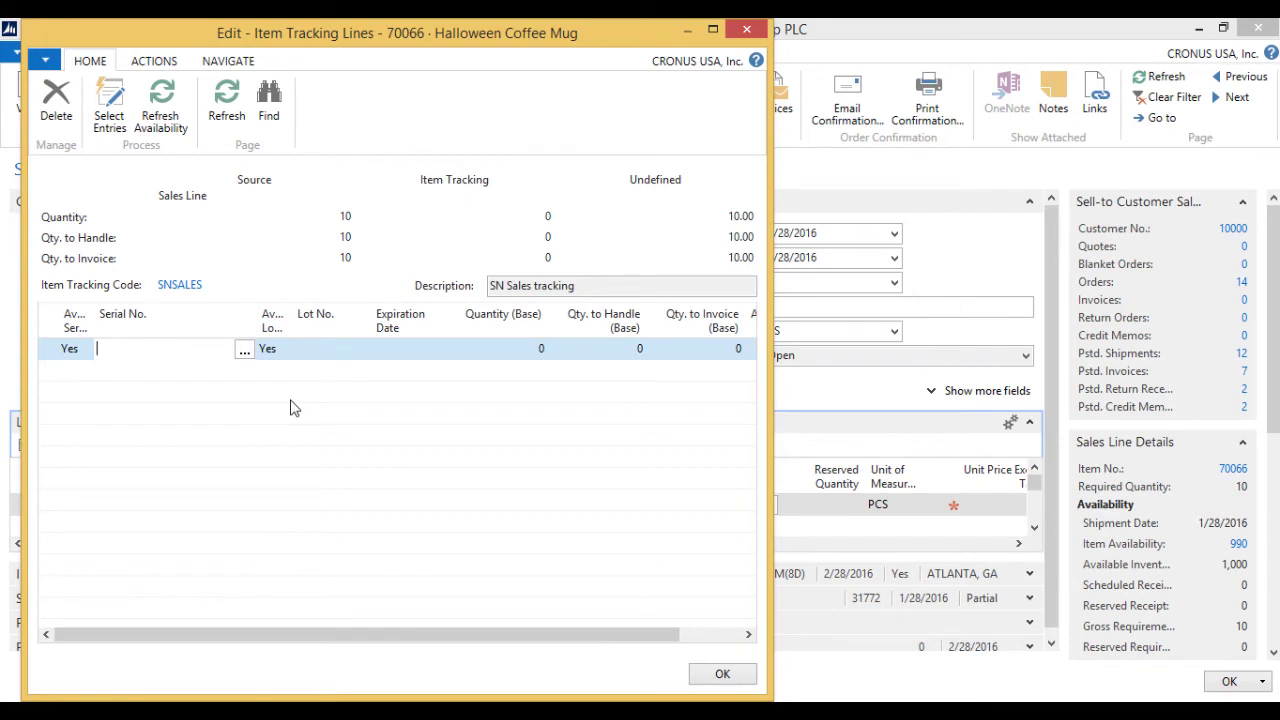
Enter serial number 1001 with a base quantity of 1 on the first item tracking line.
text(1001)
key(Tab)
key(Tab)
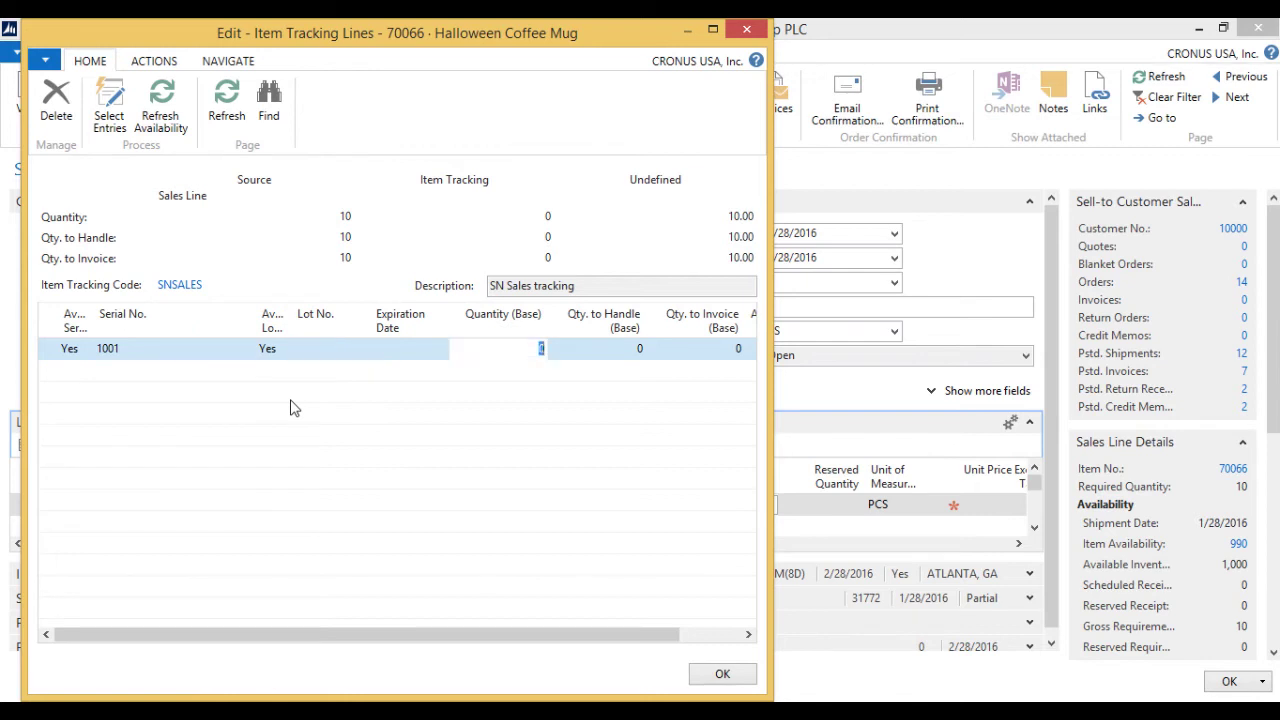
text(1)
key(Down)
Add a second item tracking line with serial number 1002 and a base quantity of 1.
key(shift+Tab)
key(shift+Tab)
key(shift+Tab)
key(F8)
key(End)
key(BackSpace)
text(2)
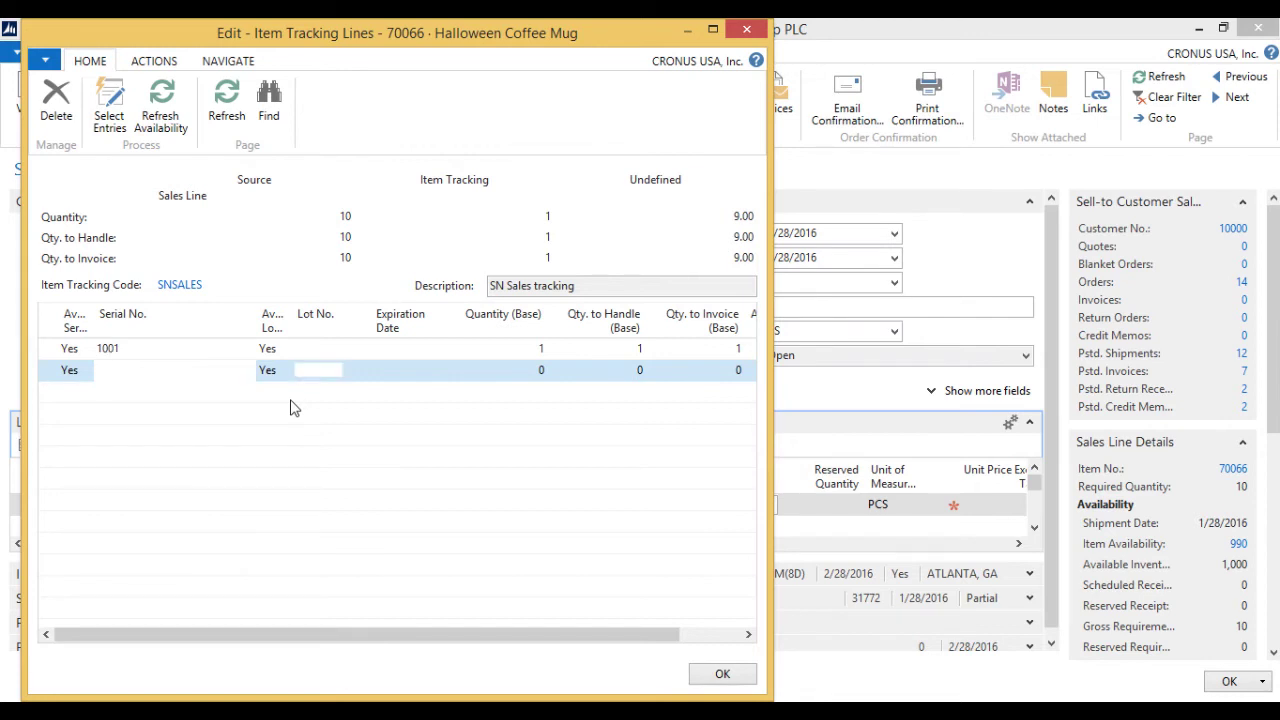
key(Tab)
key(Tab)
text(1)
key(Down)
Enter serial number 1005 on the third item tracking line.
key(shift+Tab)
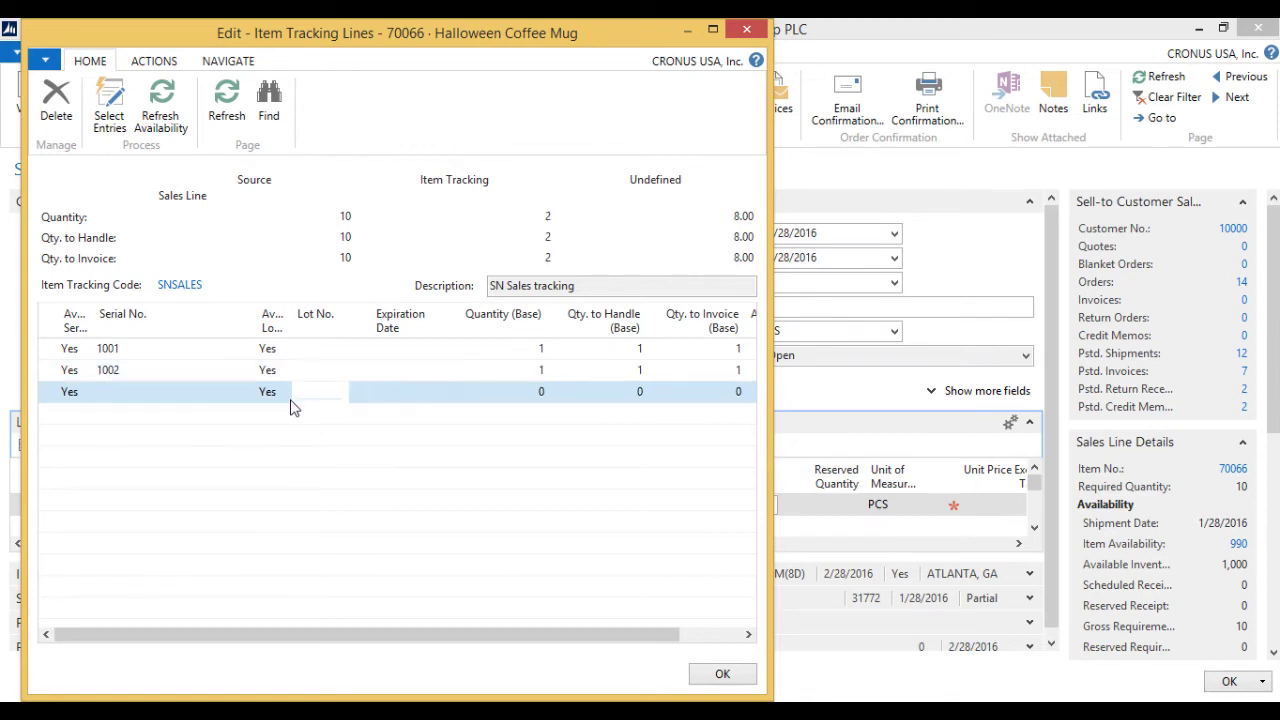
key(Tab)
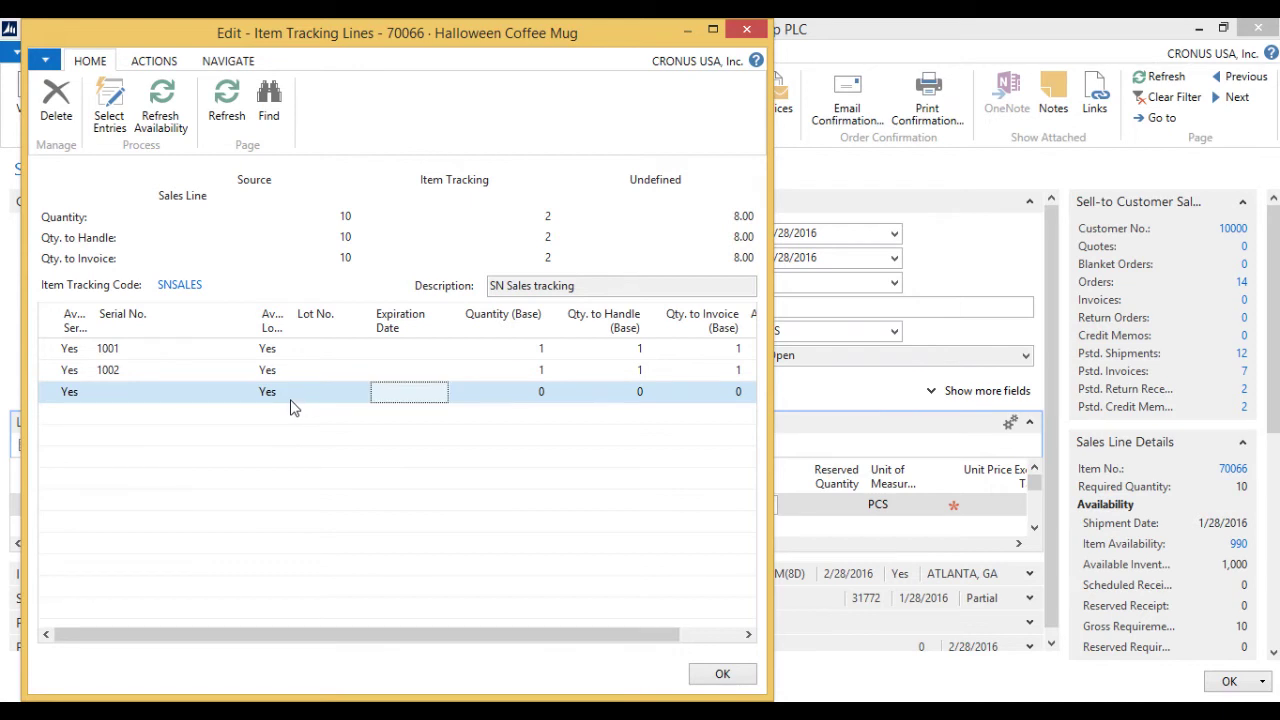
key(Tab)
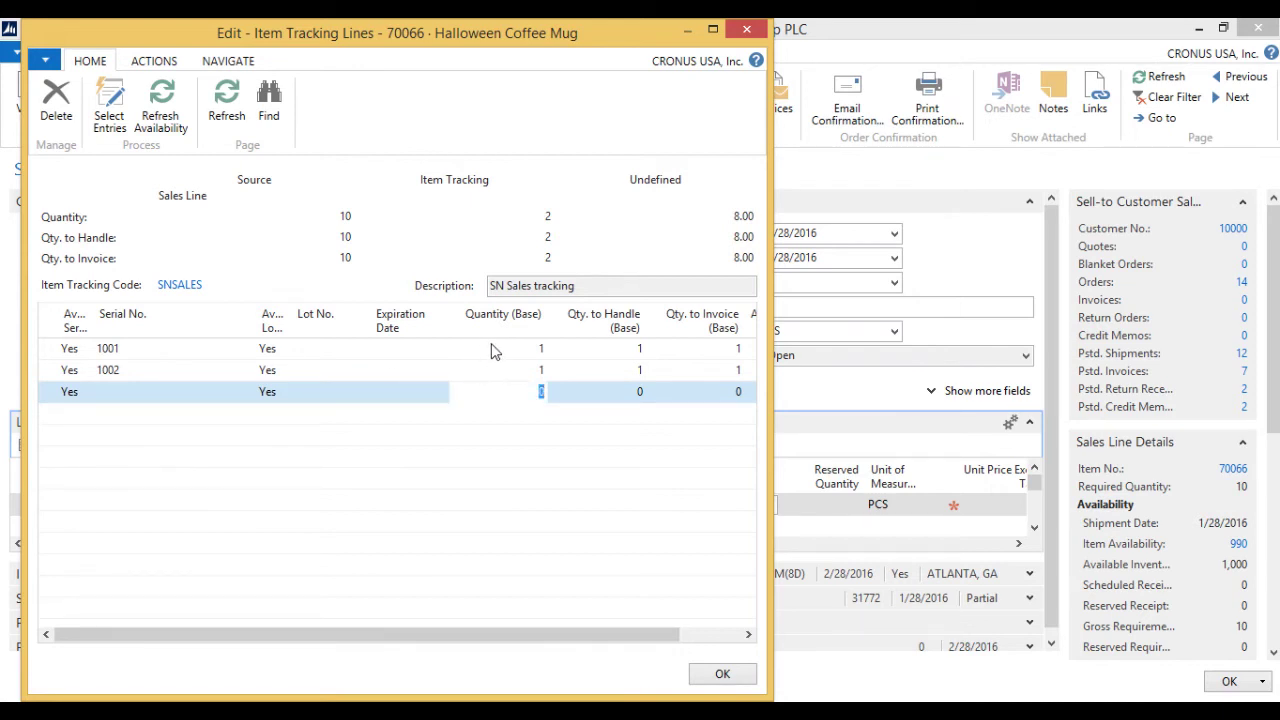
key(shift+Tab)
key(shift+Tab)
key(shift+Tab)
key(shift+Tab)
text(1005)
key(Tab)
key(Tab)
key(Tab)
key(Tab)
text(1)
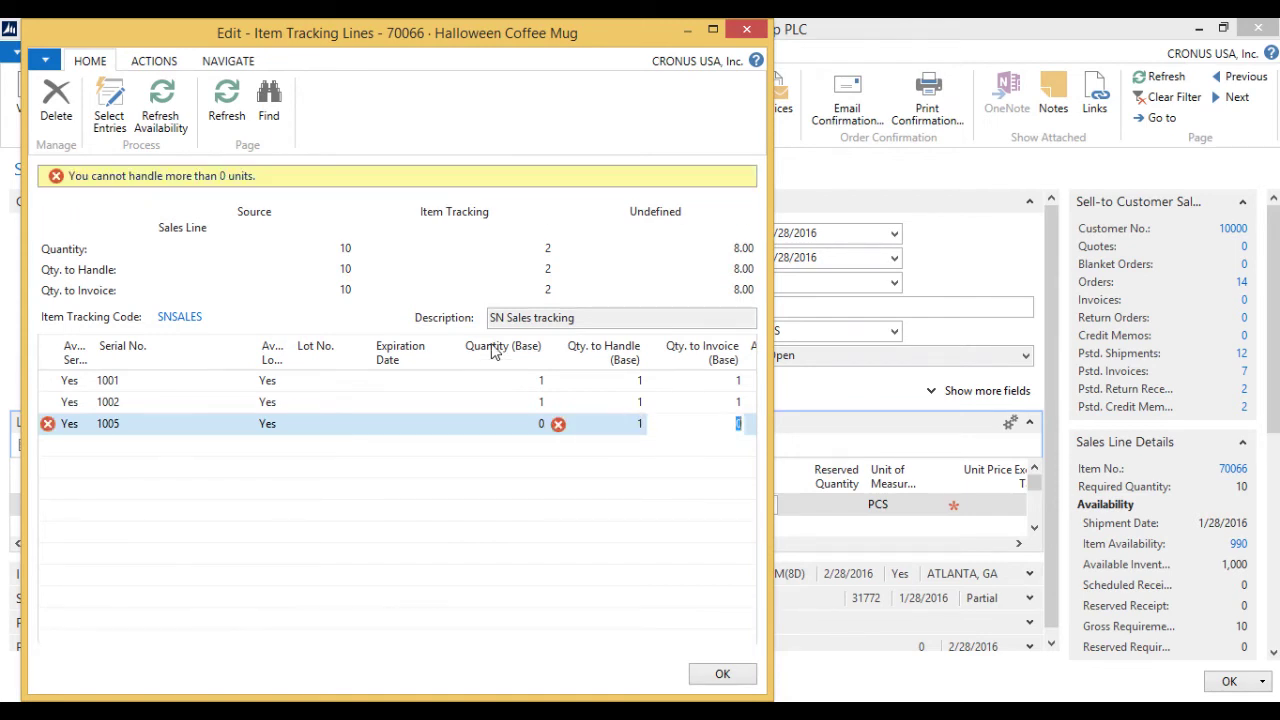
key(Escape)
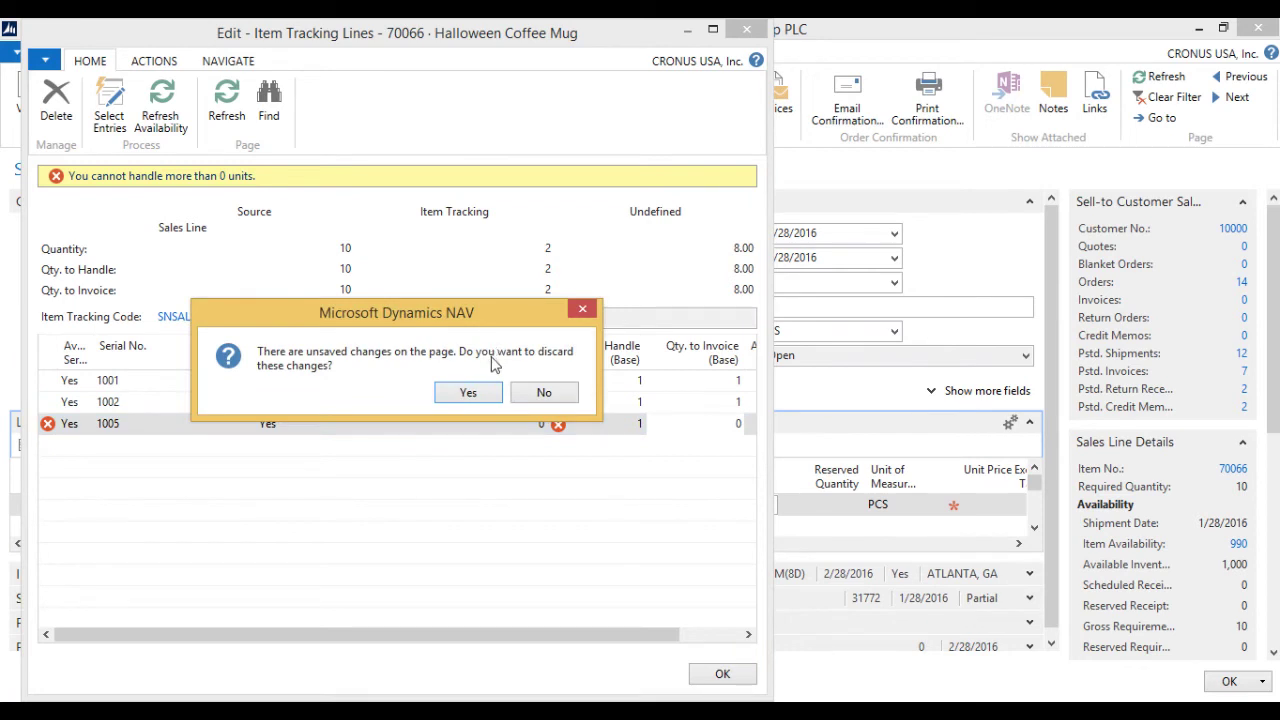
click(472, 393)
Set the base quantity of the tracking line with serial number 1005 to 1.
click(541, 393)
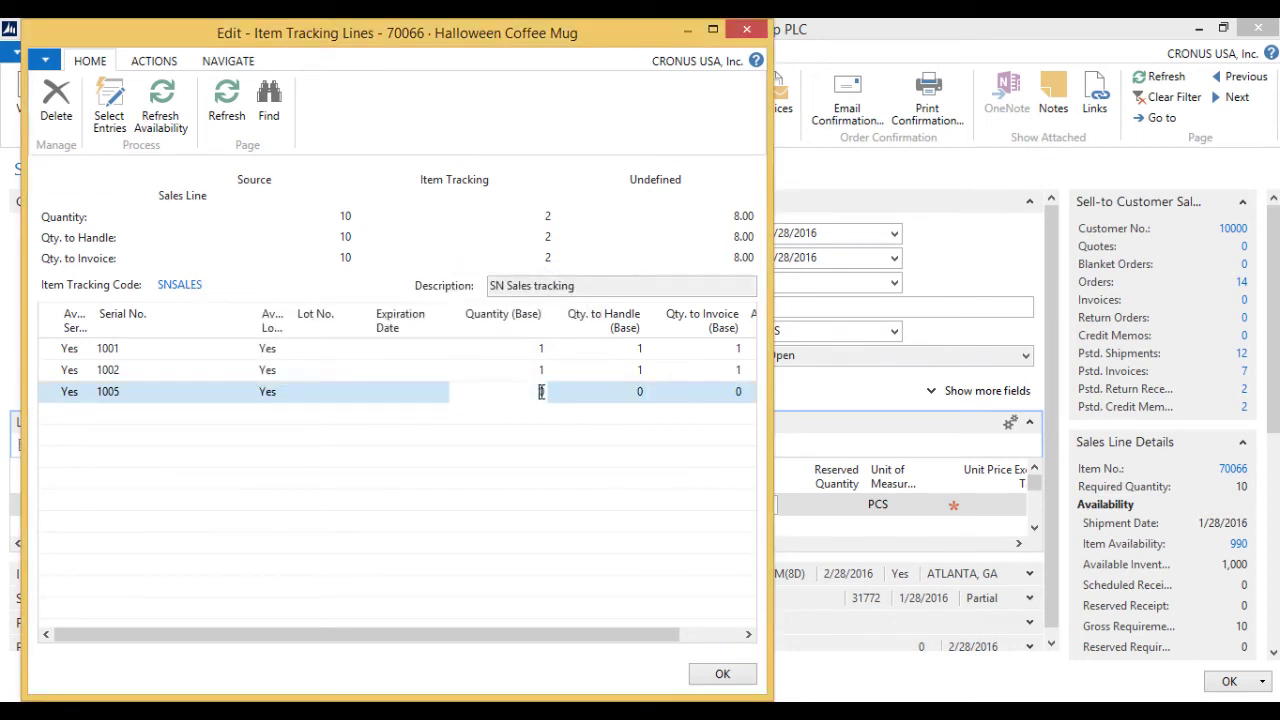
text(1)
key(Tab)
key(Down)
Add a fourth item tracking line with serial number 1006 and a base quantity of 1.
key(Left)
key(Left)
key(Left)
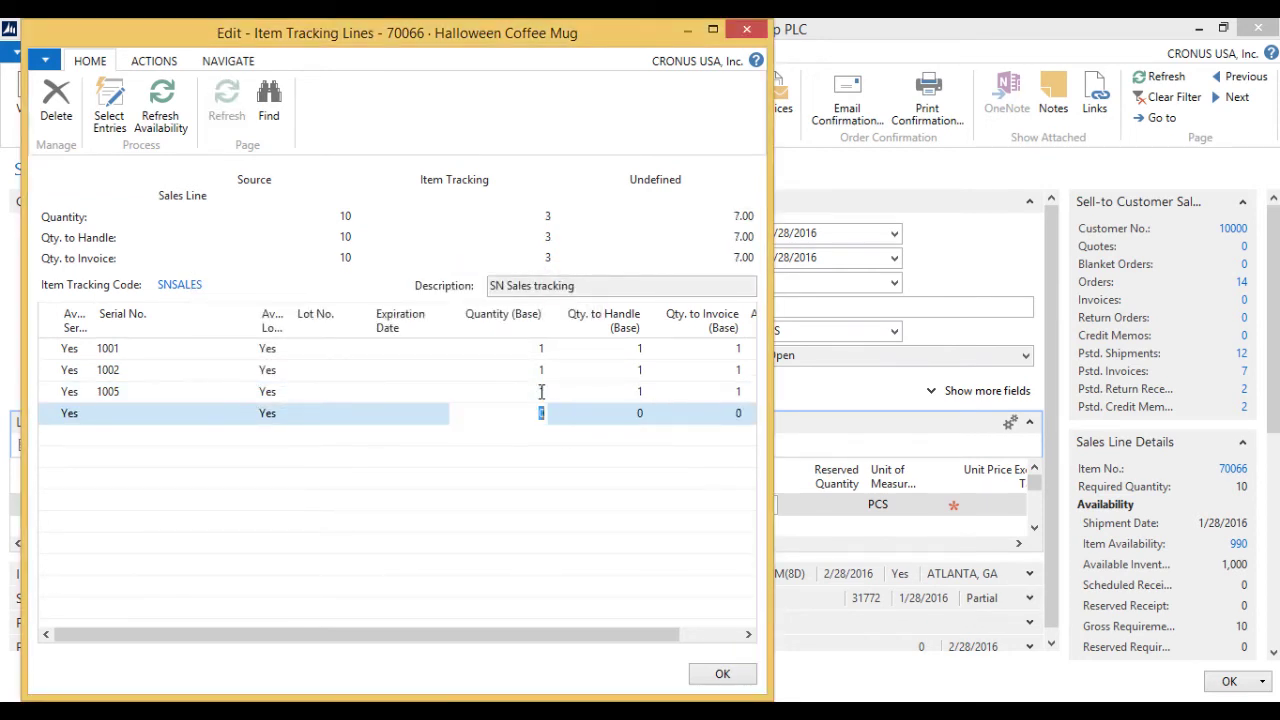
key(Left)
key(Right)
text(100)
key(Tab)
text(1006)
key(Tab)
key(Tab)
text(1)
Add a fifth item tracking line with serial number 1008 and a base quantity of 1.
key(Return)
key(Home)
text(1008)
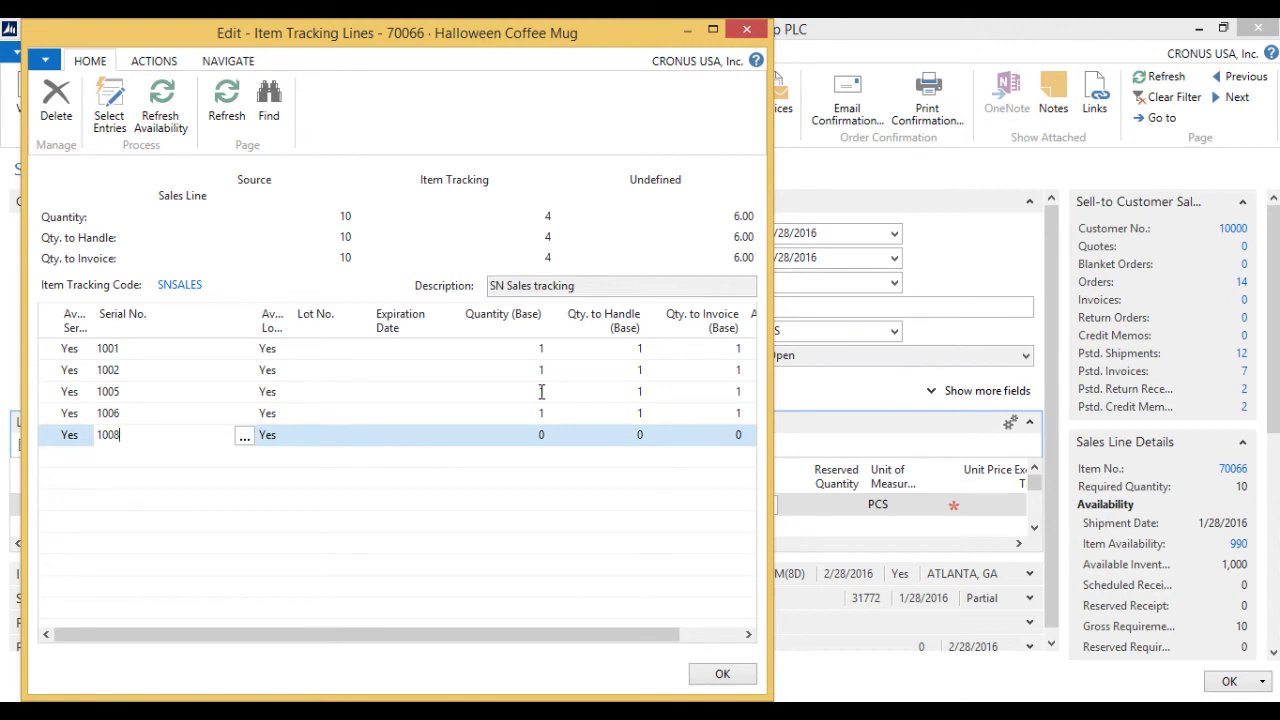
key(Tab)
key(Tab)
text(1)
Add a sixth item tracking line with serial number 1009 and a base quantity of 1.
key(Return)
text(1009)
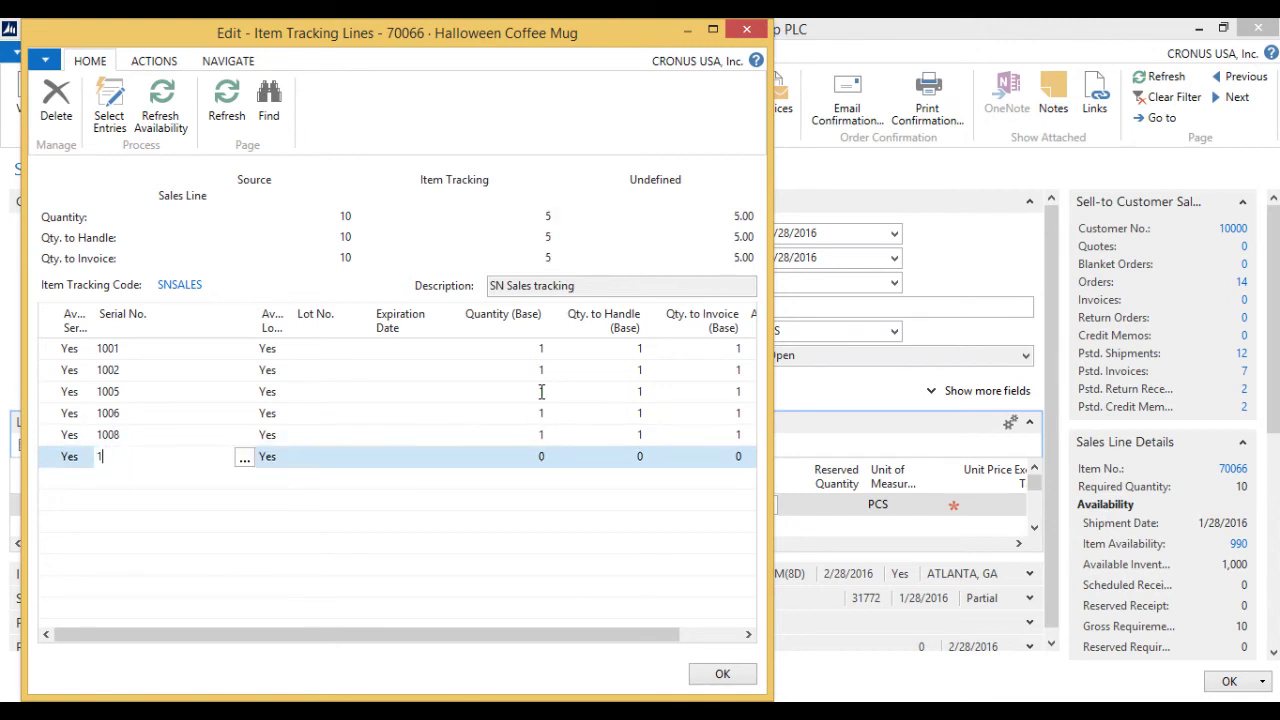
key(Tab)
key(Tab)
text(1)
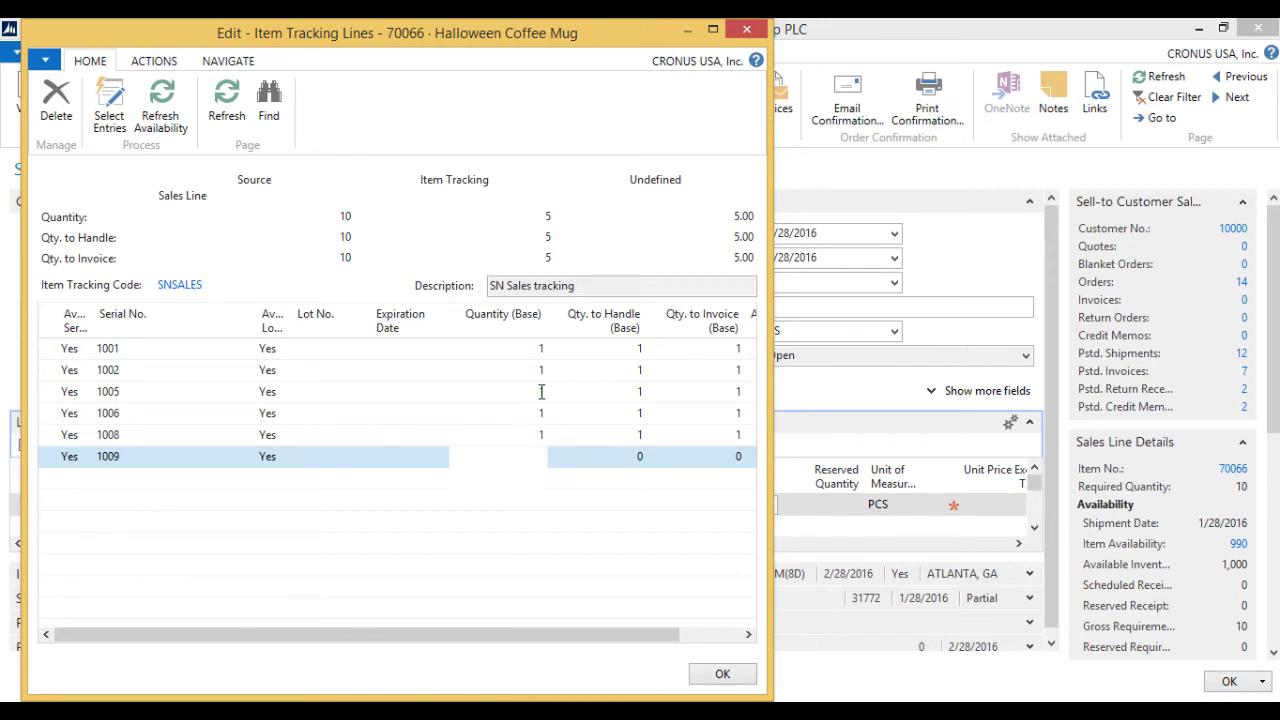
Add a seventh item tracking line with serial number 1010 and a base quantity of 1.
key(Return)
text(1010)
key(Tab)
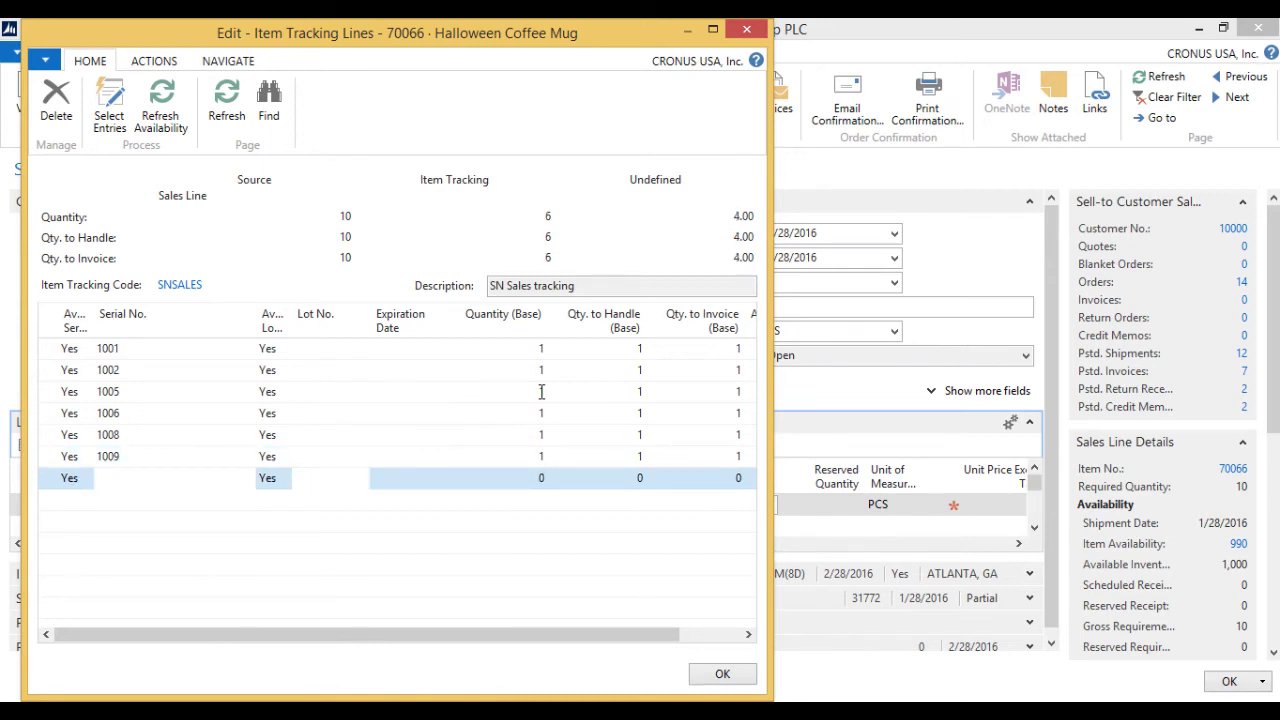
key(Tab)
text(1)
Add an eighth item tracking line with serial number 1014 and a base quantity of 1.
key(Return)
text(1014)
key(Tab)
key(Tab)
key(Tab)
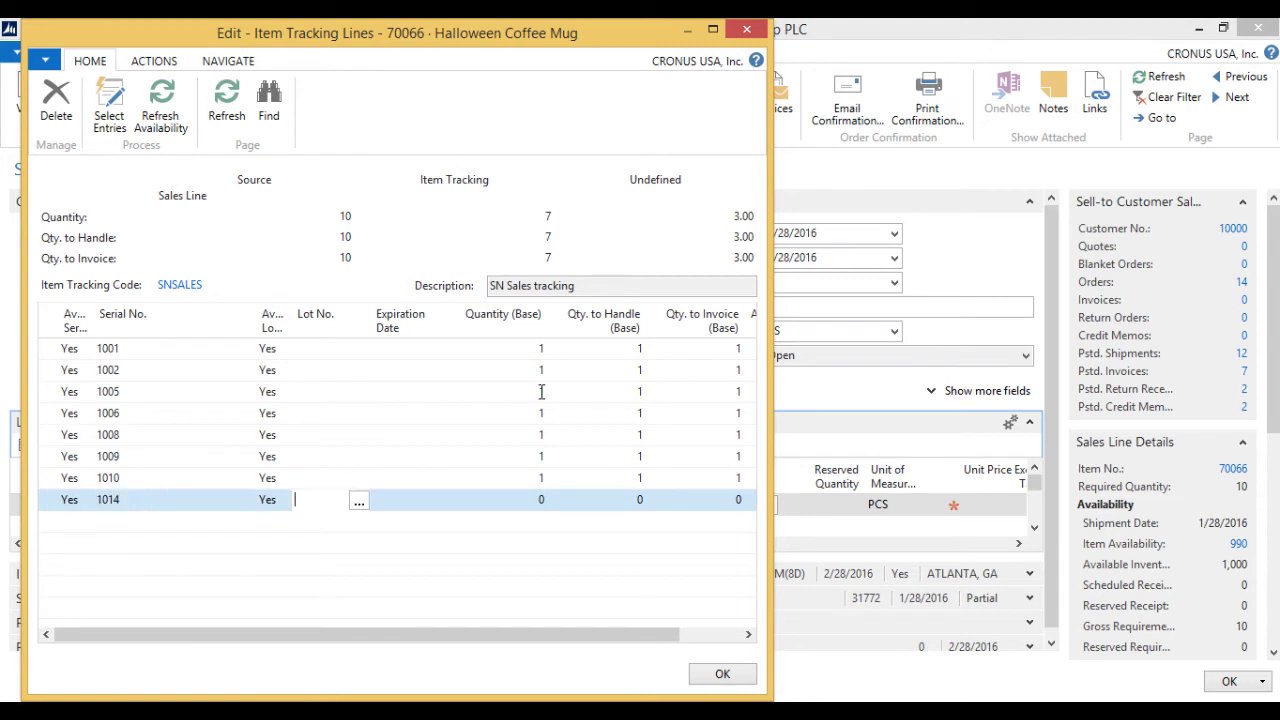
text(1)
Enter serial number 1015 on a ninth item tracking line.
key(Return)
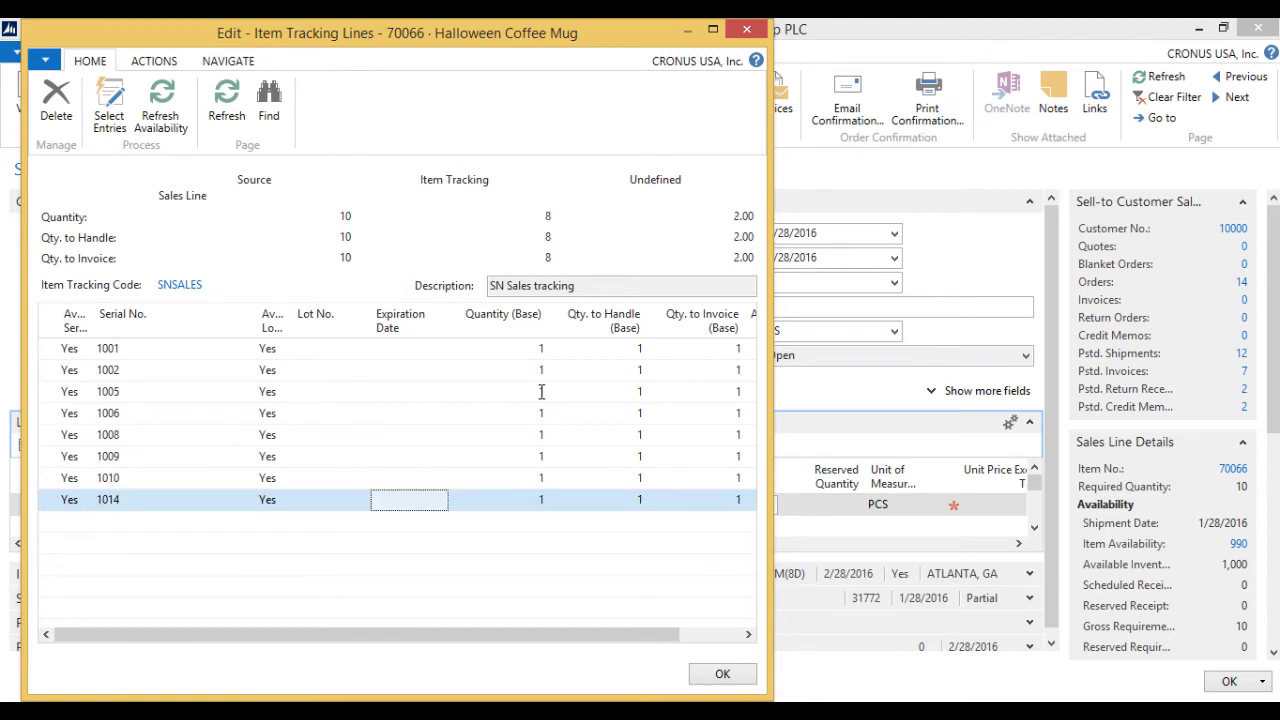
text(10)
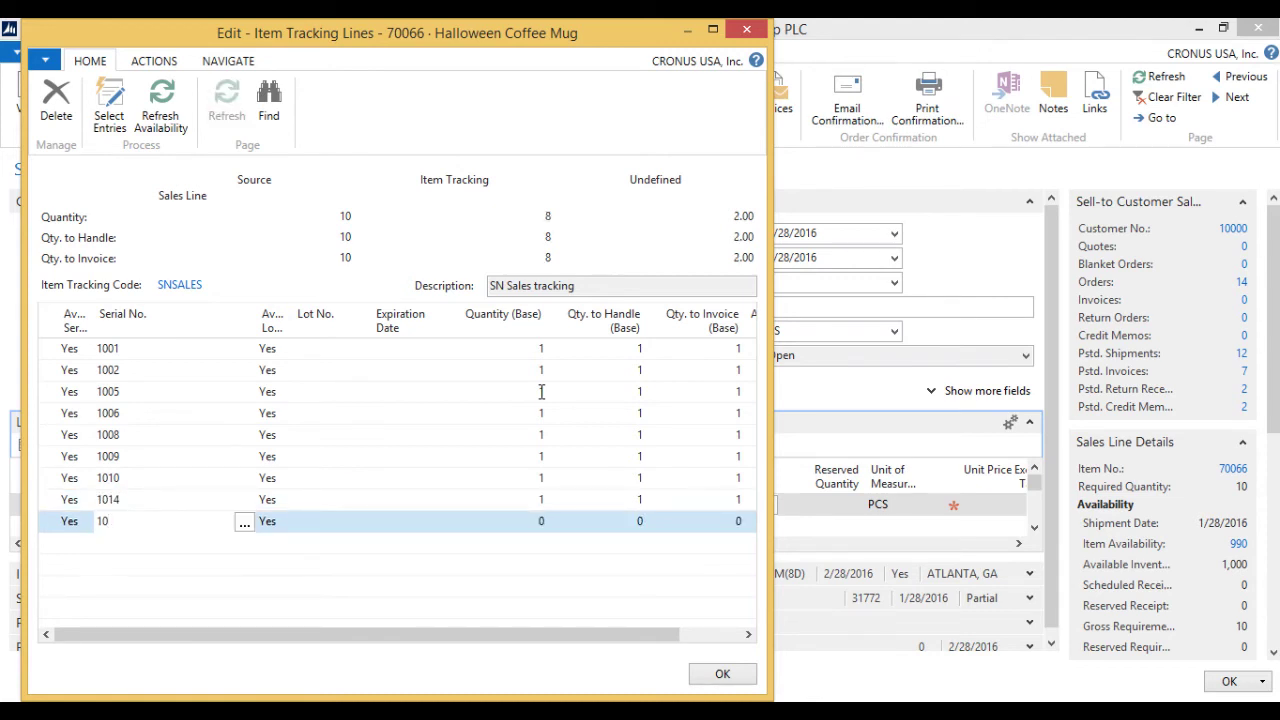
text(15)
key(Up)
key(Up)
key(Up)
key(Up)
key(Up)
key(Up)
key(Up)
key(Up)
key(Down)
key(Down)
key(Down)
key(Down)
key(Down)
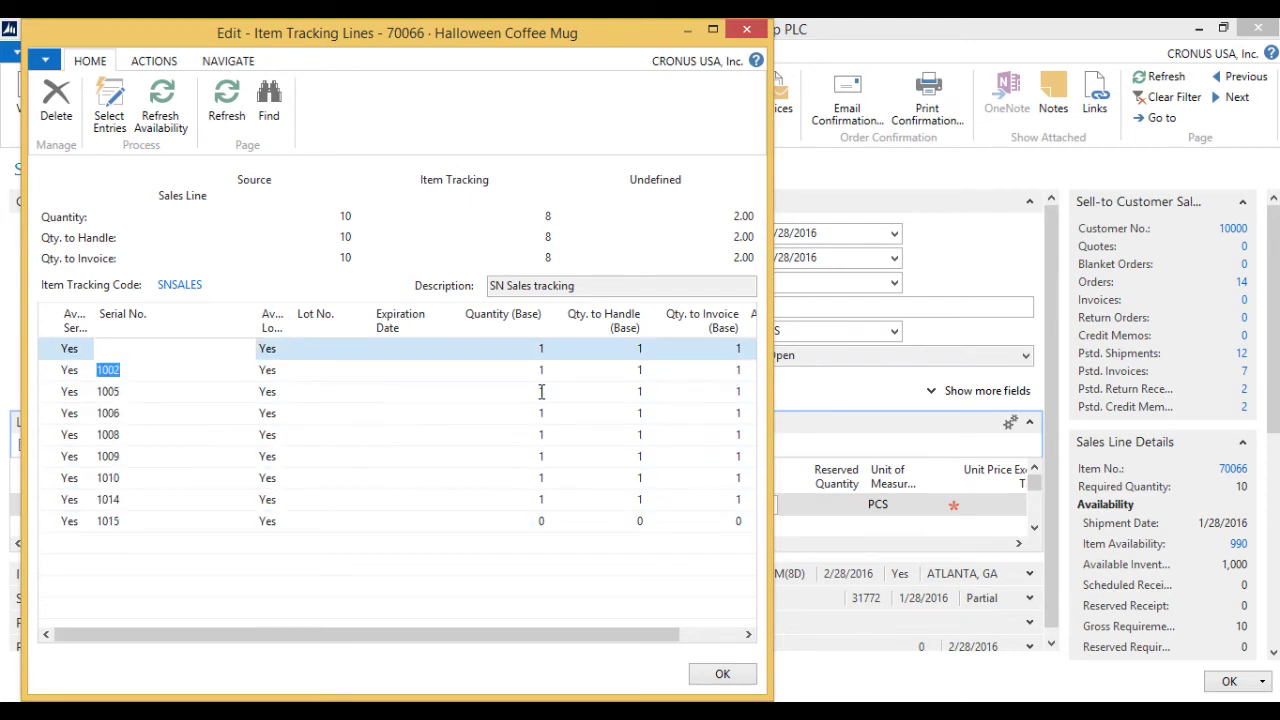
key(Down)
key(Down)
key(Down)
key(Down)
key(Down)
Enter serial number 1017 on a tenth item tracking line.
text(10)
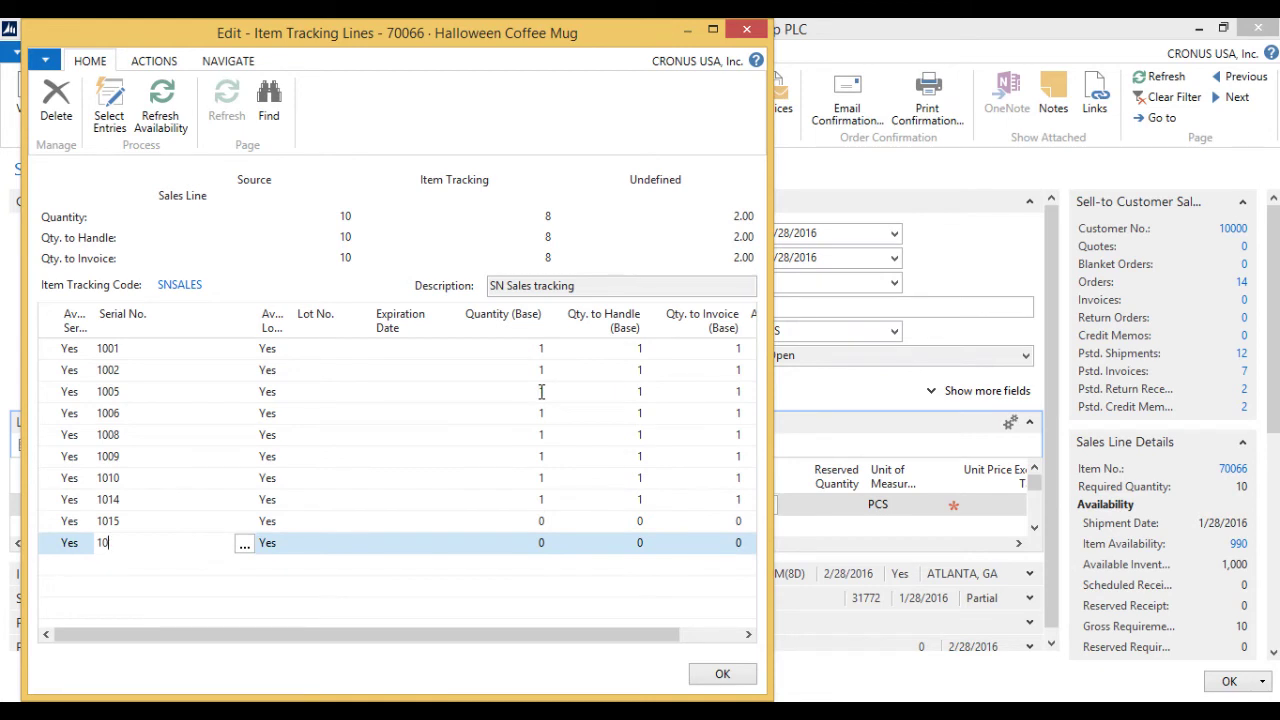
text(17)
key(Tab)
key(Tab)
key(Tab)
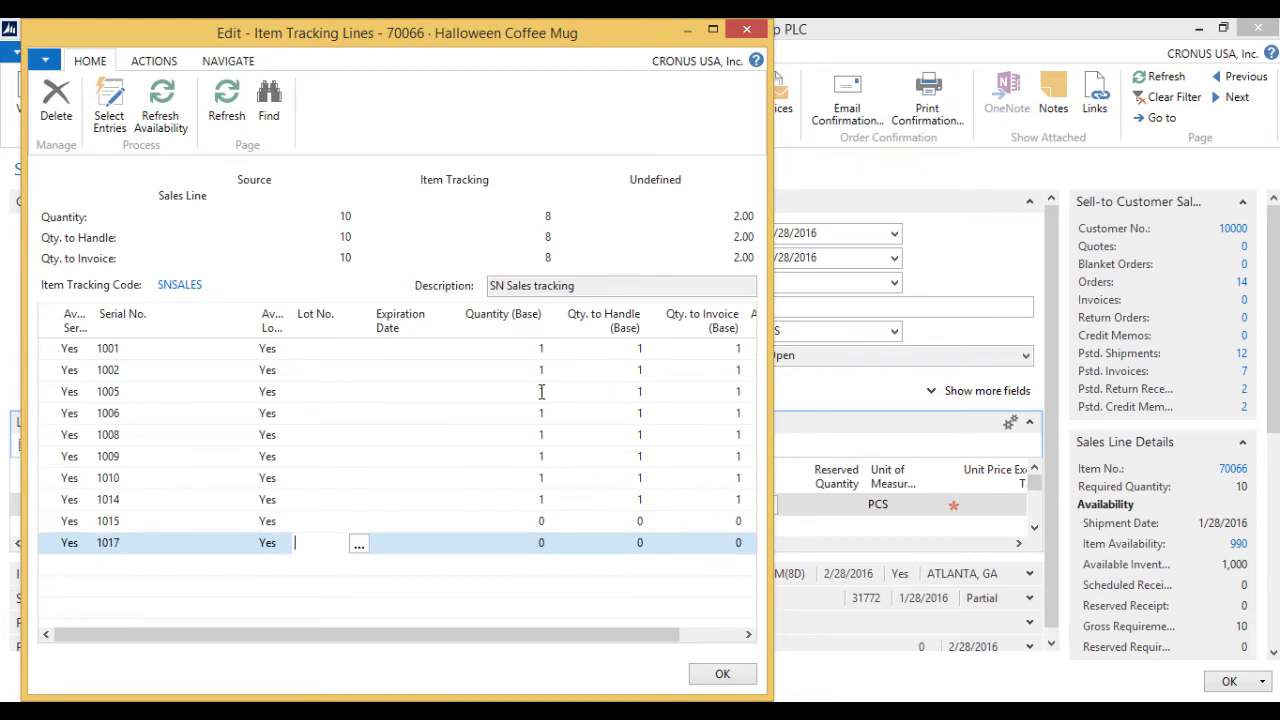
Set the base quantity of the 1015 and 1017 tracking lines to 1 and accept the item tracking lines.
text(1)
key(Down)
text(1)
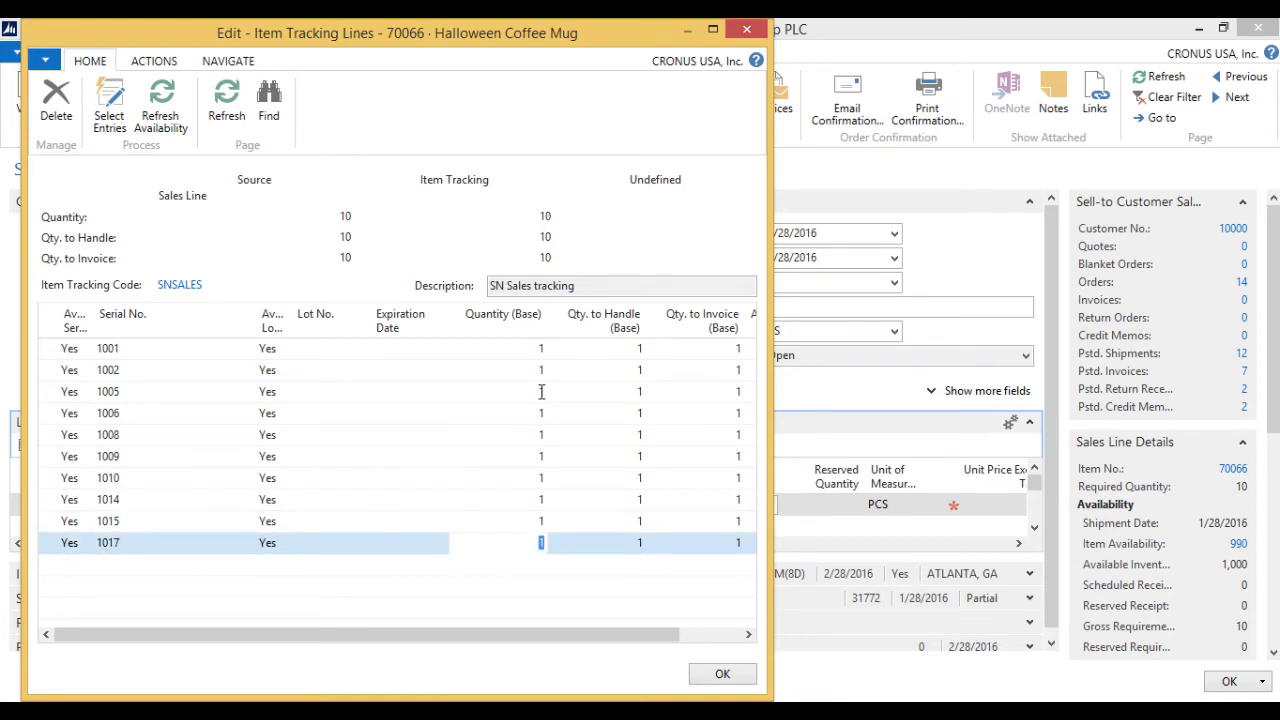
key(shift+Tab)
key(shift+Tab)
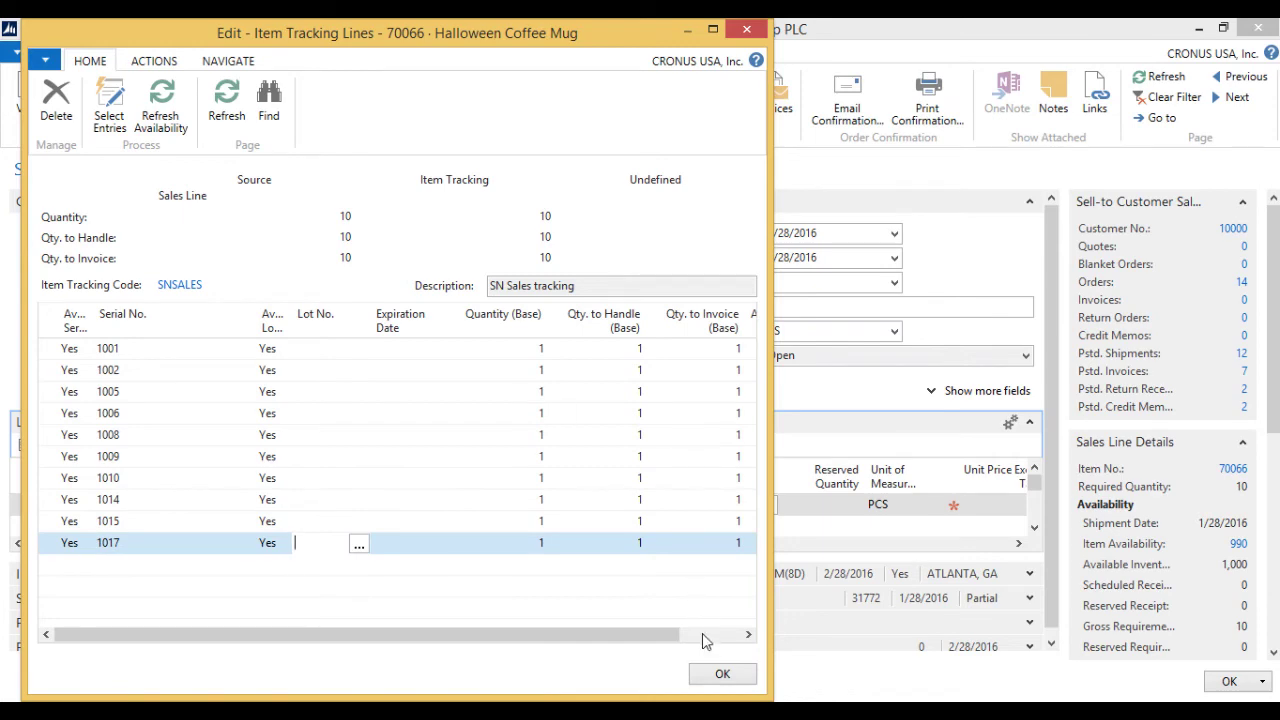
click(716, 674)
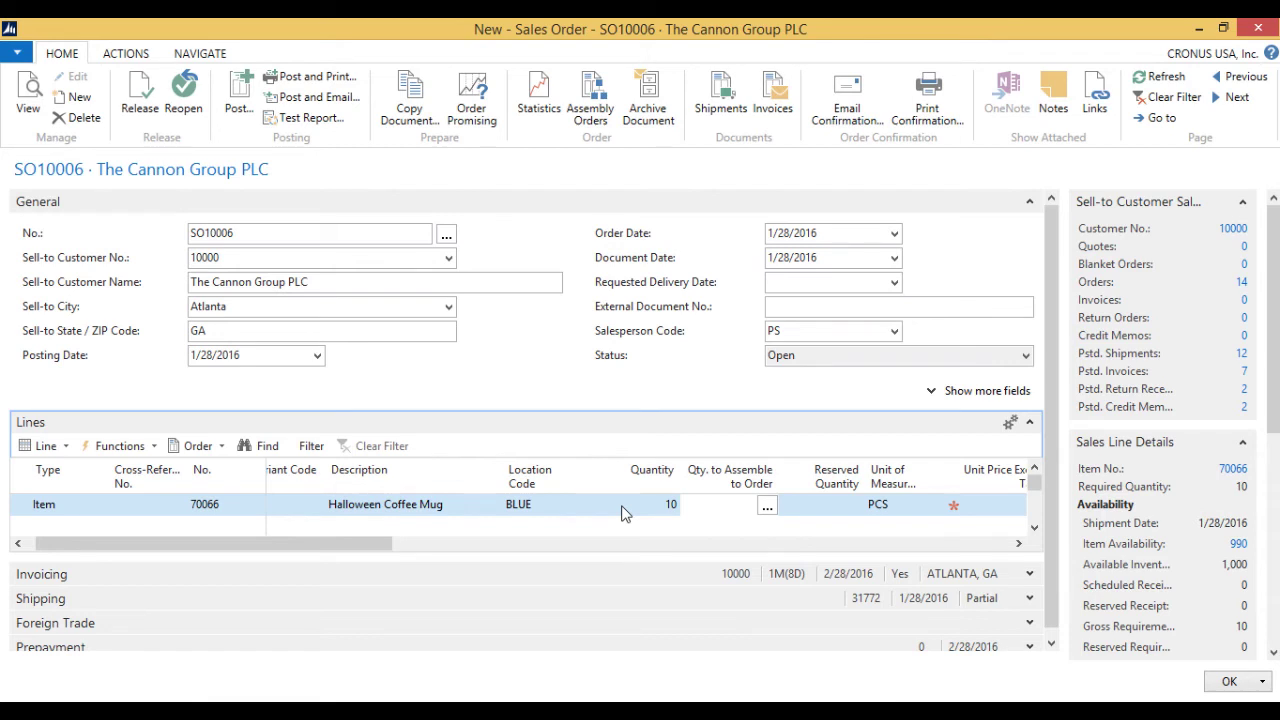
Set the unit price excluding tax on the Halloween Coffee Mug sales line to 20.
key(Tab)
key(Tab)
text(1/)
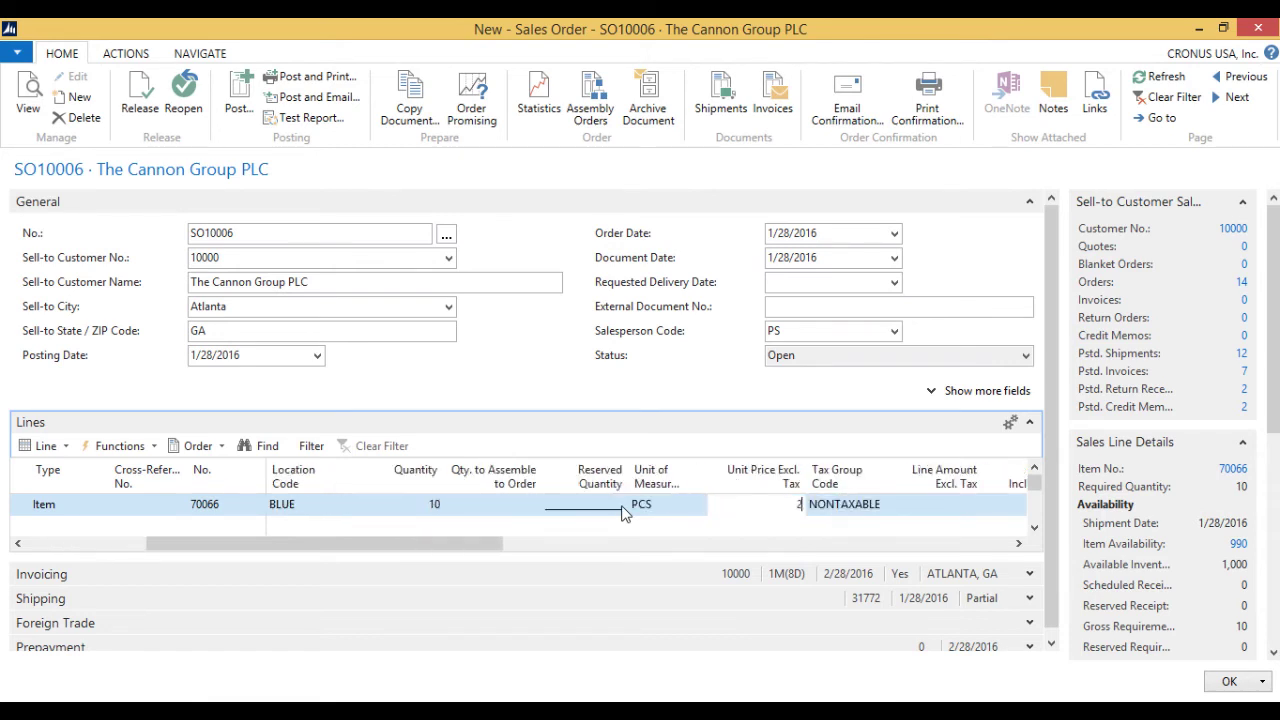
text(28/20)
key(Tab)
key(Tab)
key(Tab)
key(Tab)
Post the Halloween Coffee Mug sales order as both shipped and invoiced.
key(shift+Tab)
key(shift+Tab)
key(shift+Tab)
key(shift+Tab)
key(shift+Tab)
key(shift+Tab)
key(shift+Tab)
key(shift+Tab)
key(shift+Tab)
key(shift+Tab)
key(shift+Tab)
key(shift+Tab)
key(shift+Tab)
key(shift+Tab)
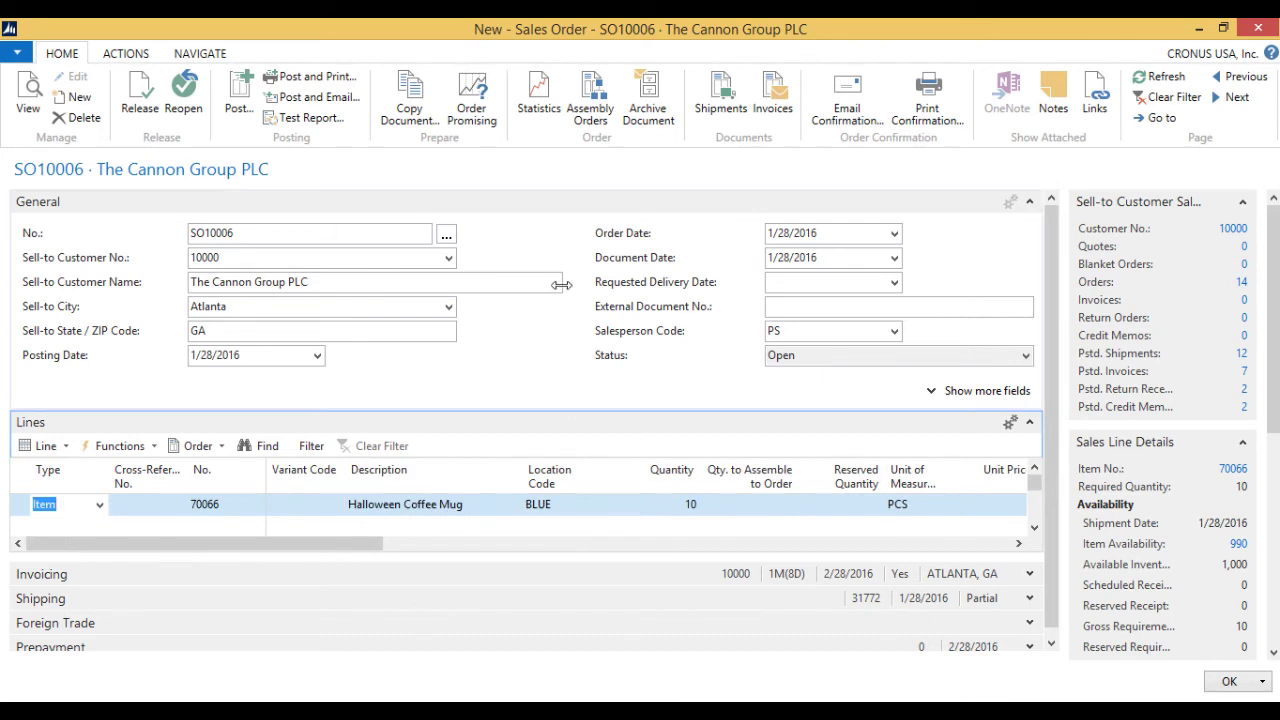
click(238, 95)
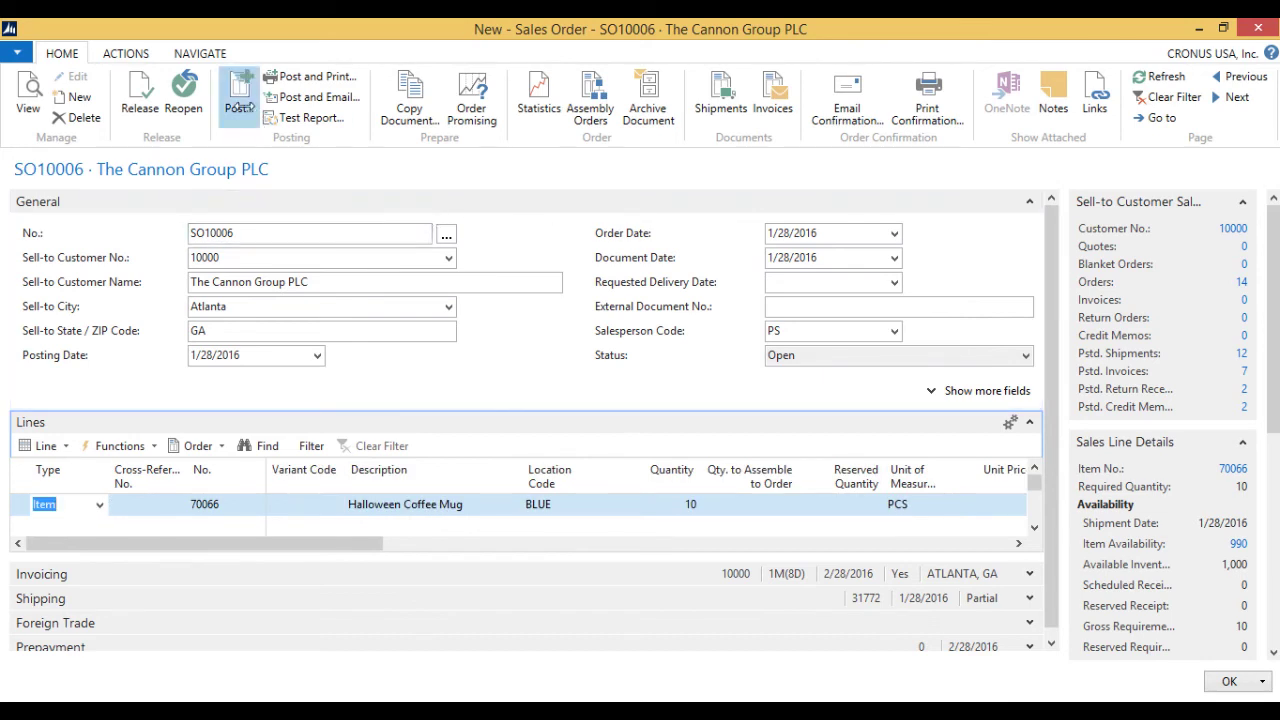
click(612, 405)
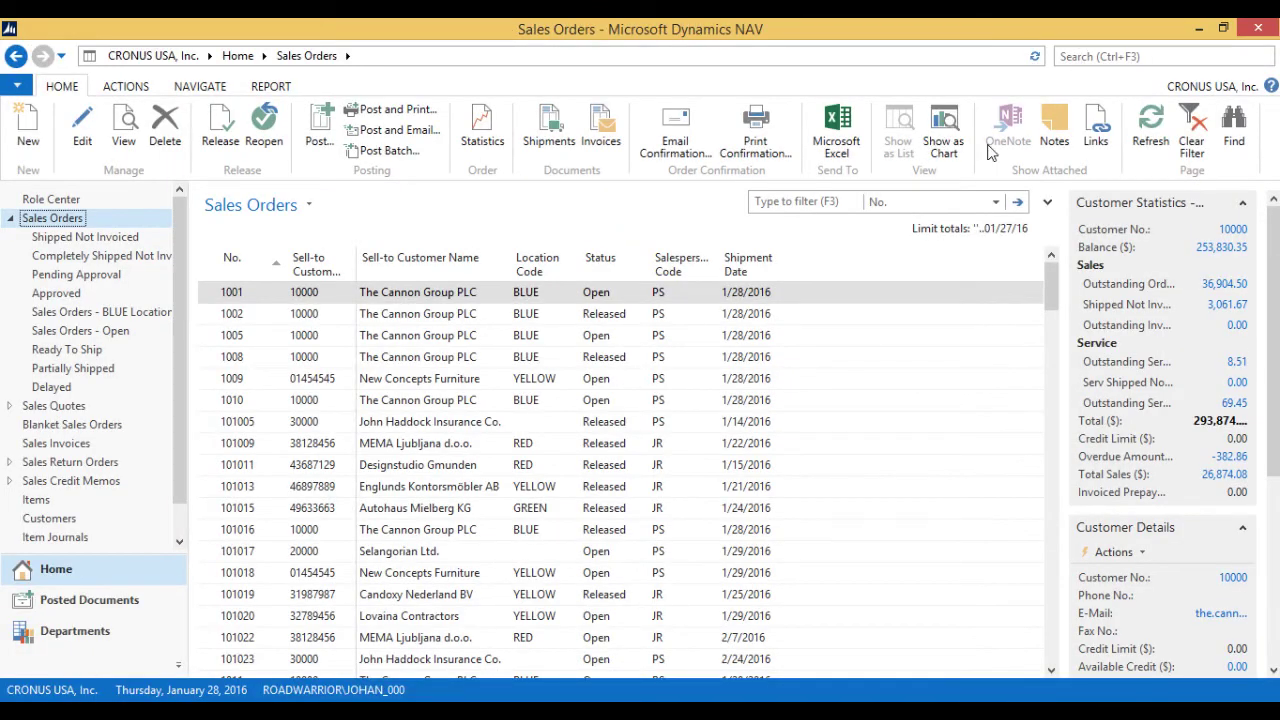
click(828, 194)
text(hall)
key(Tab)
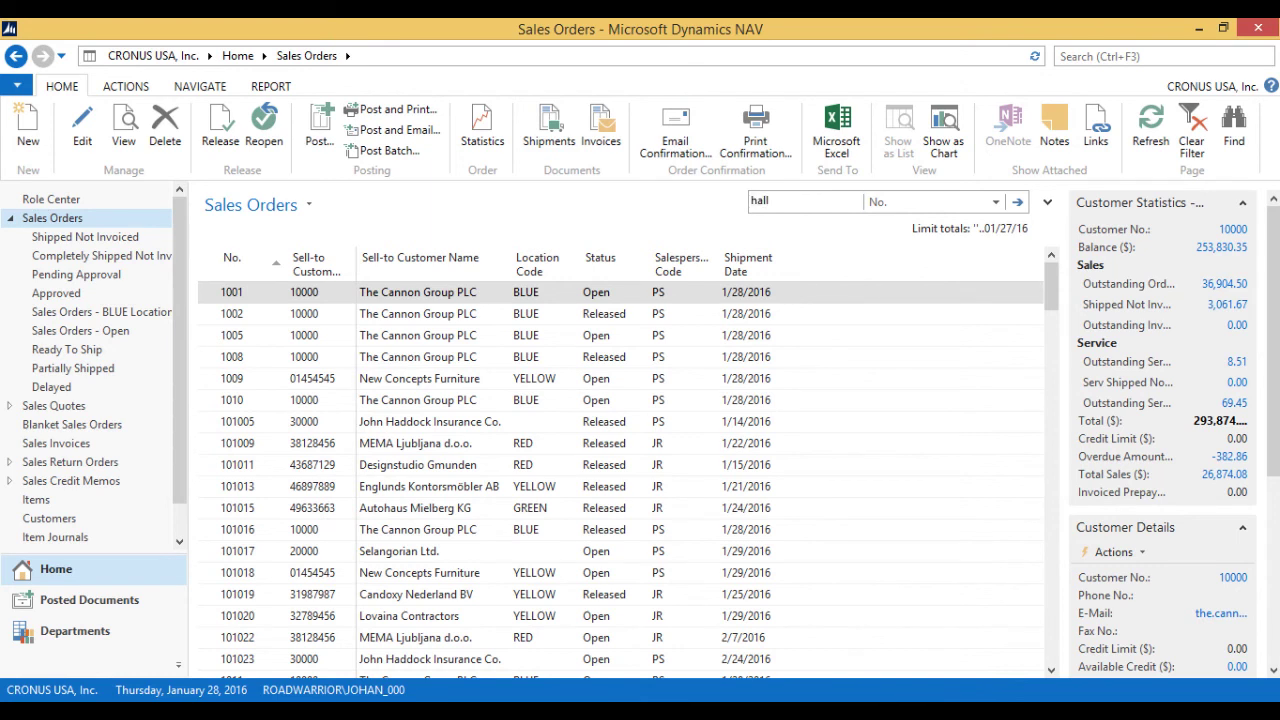
key(alt+Down)
key(Down)
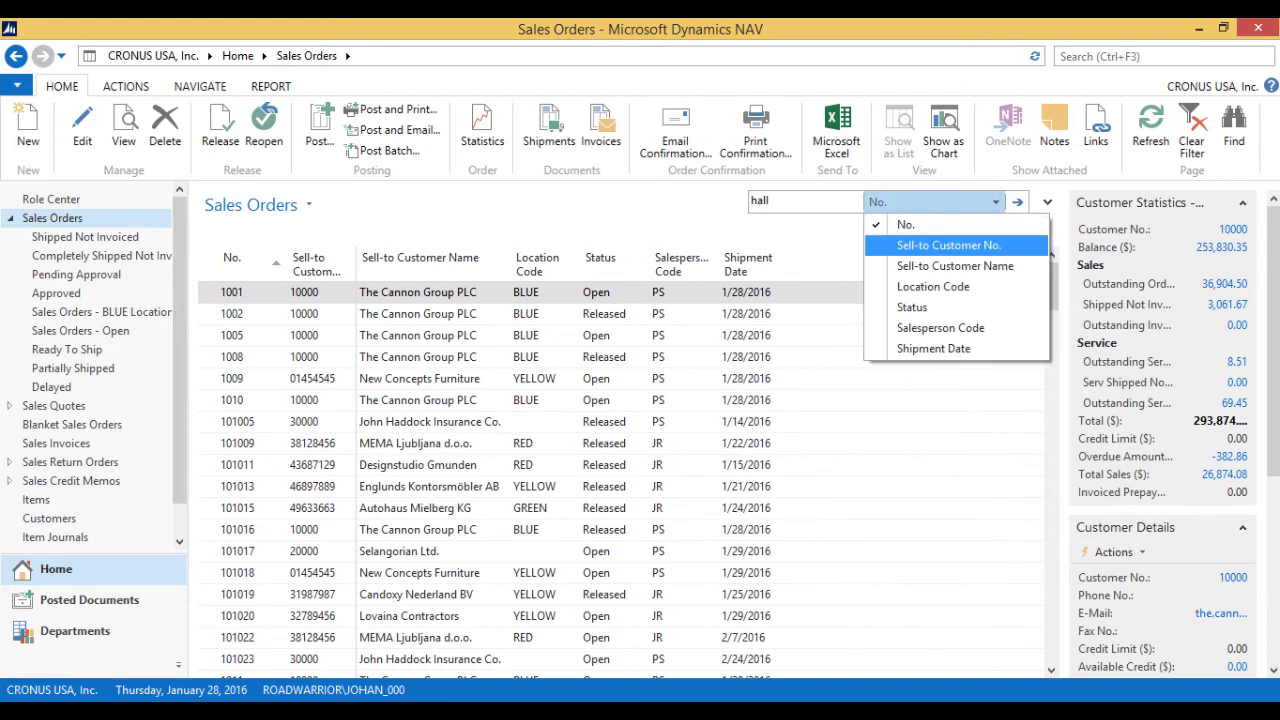
click(769, 200)
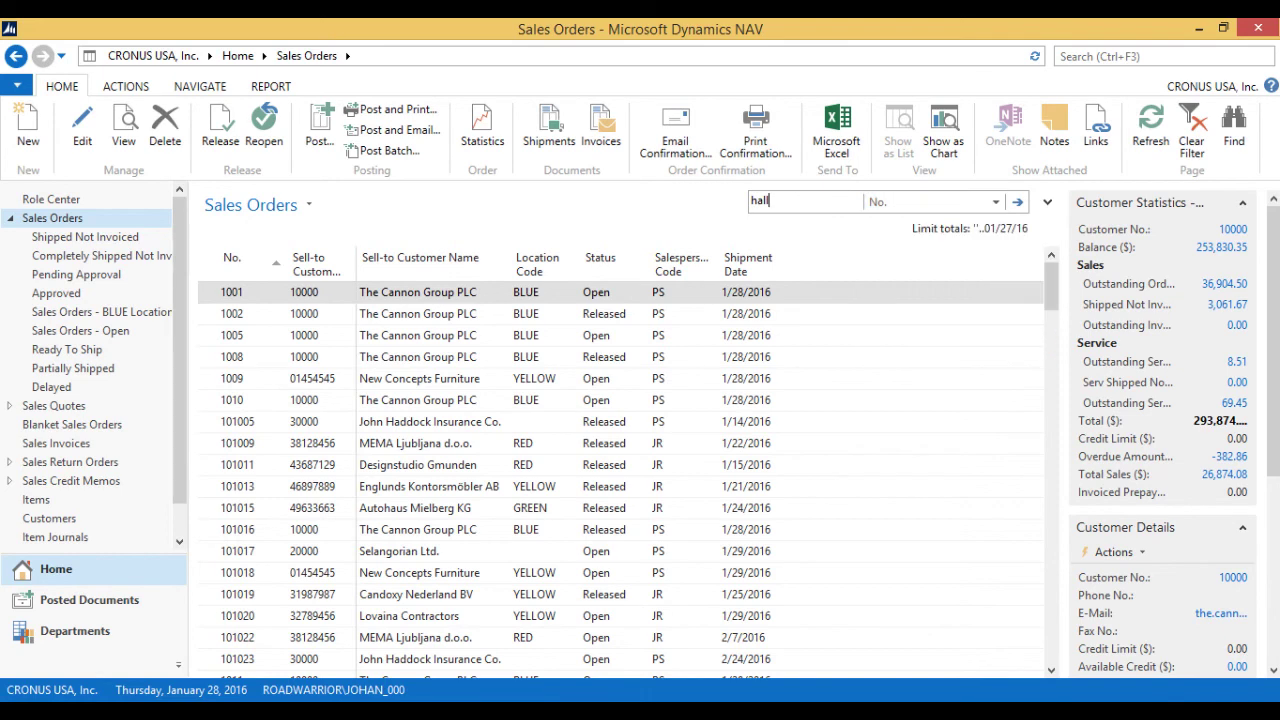
Open the Items list and filter it by description for "hall".
key(ctrl+F3)
text(items)
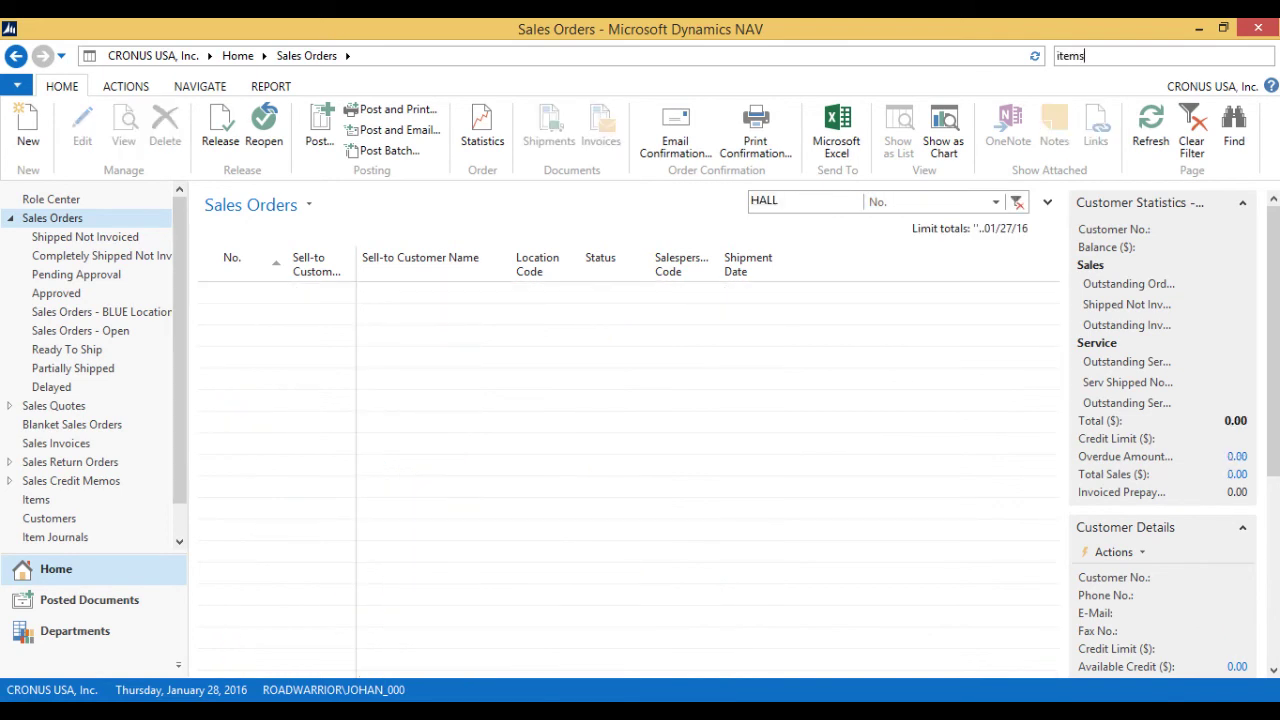
key(Return)
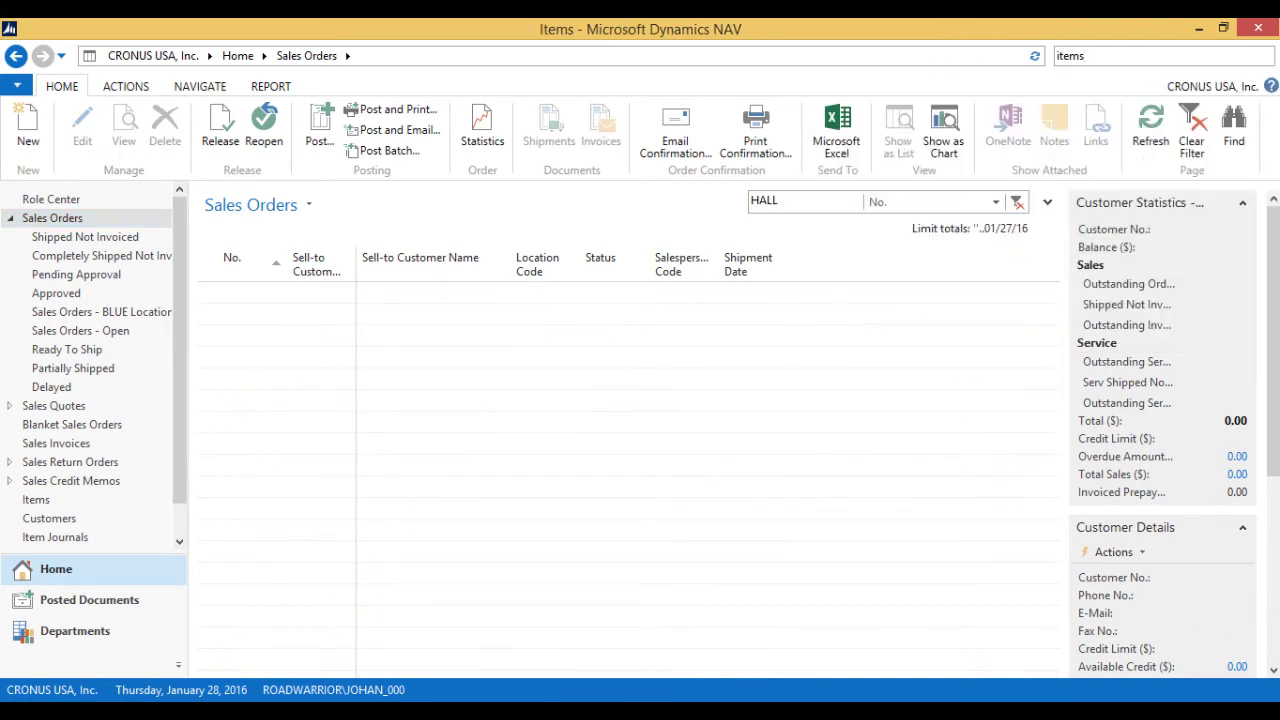
click(918, 201)
click(920, 245)
text(hall)
key(Return)
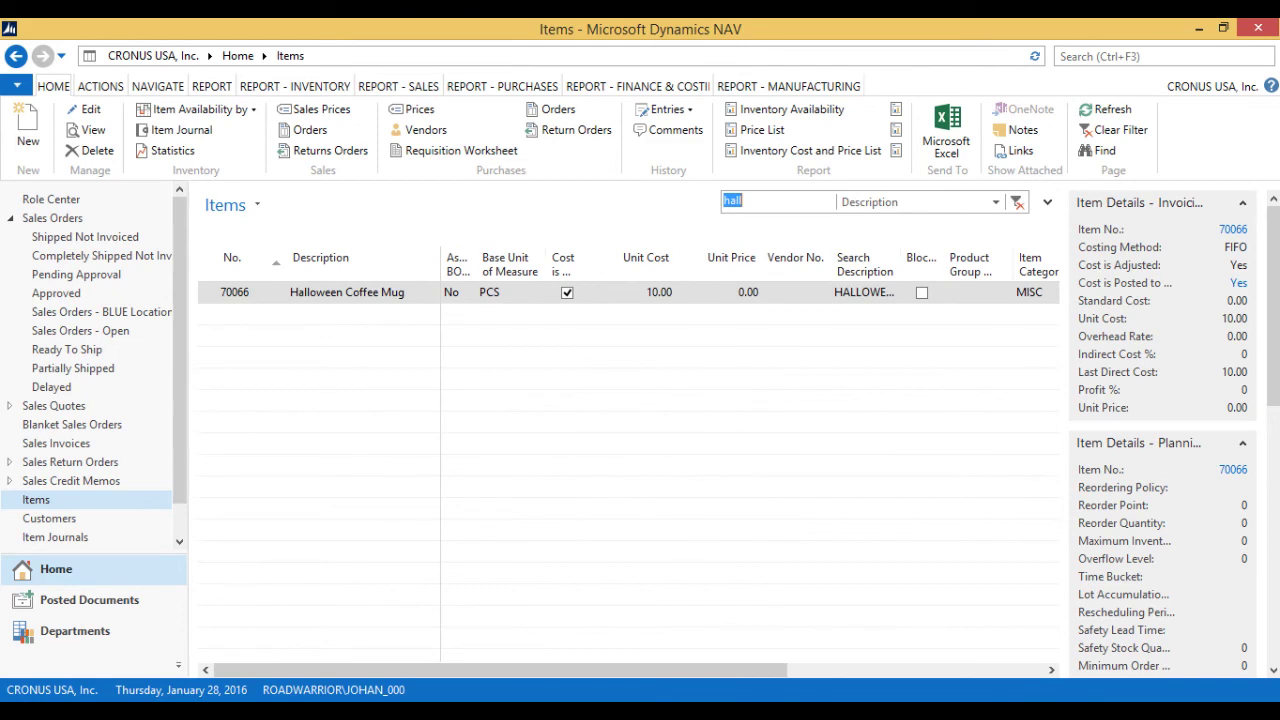
Open the item ledger entries of the Halloween Coffee Mug in a maximized window.
click(664, 109)
click(696, 131)
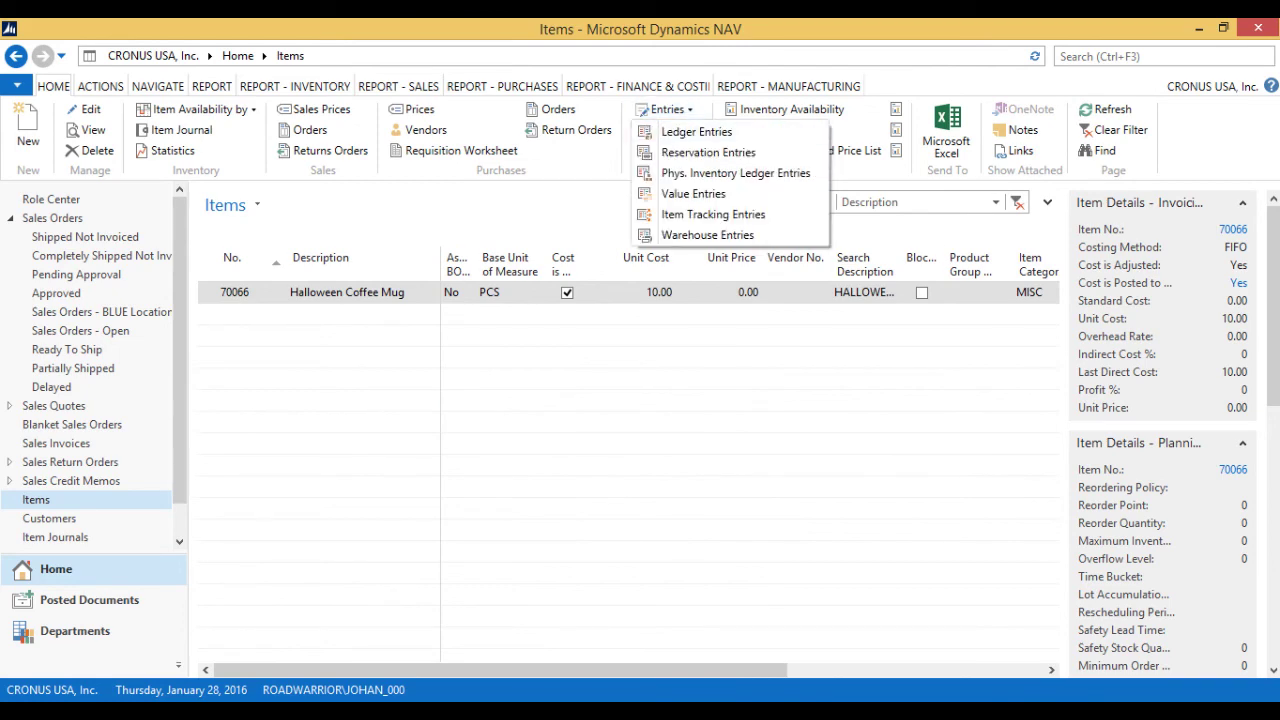
key(ctrl+F7)
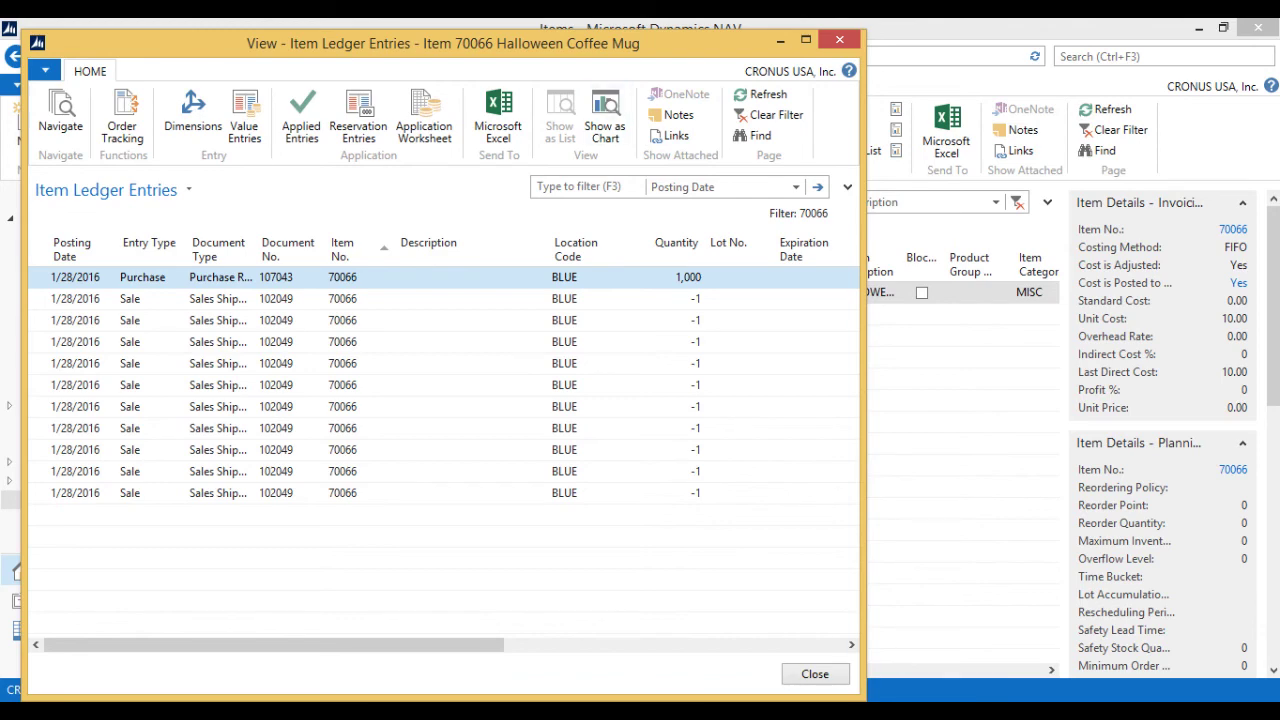
double_click(598, 43)
Customize the columns of the item ledger entries list to include Serial No.
right_click(487, 237)
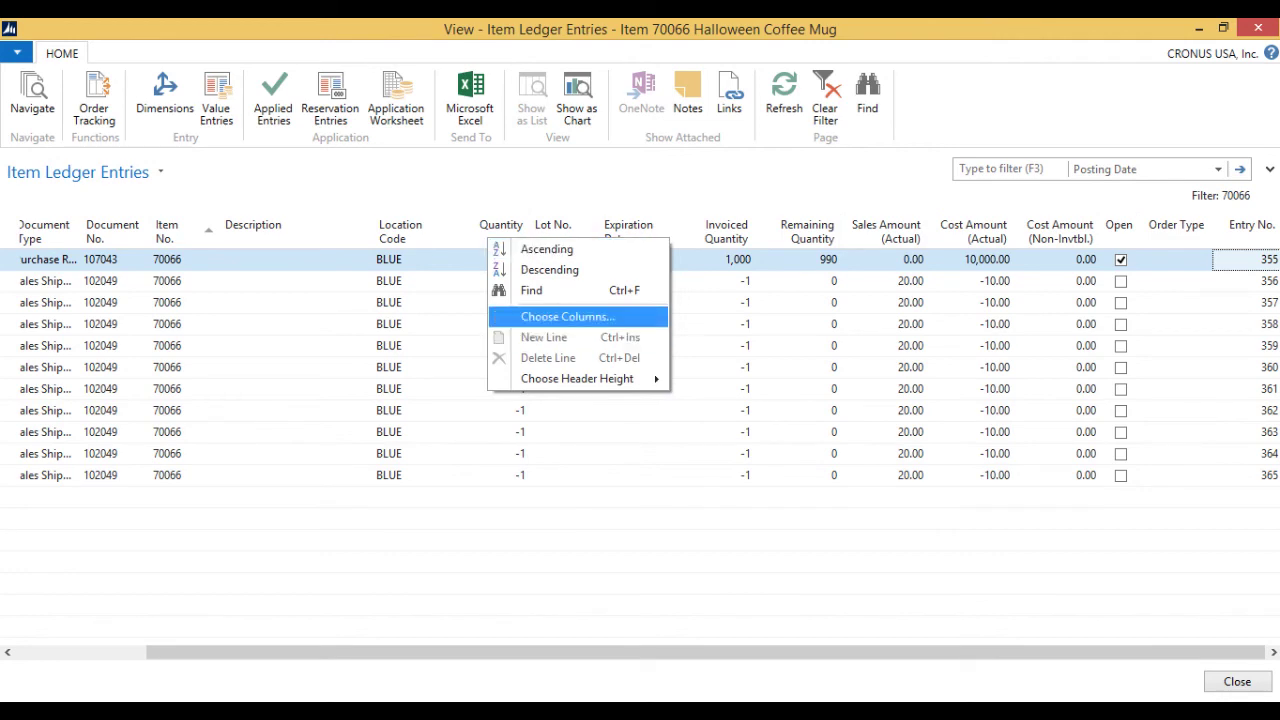
click(567, 316)
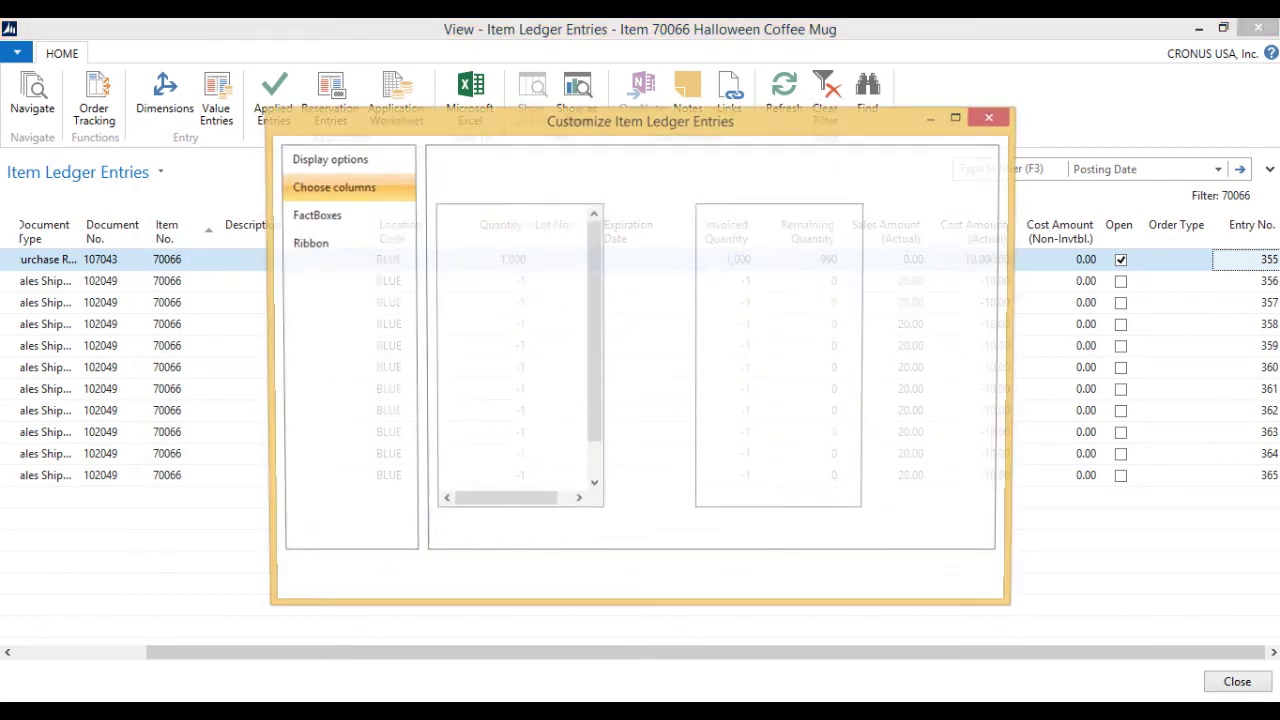
click(474, 339)
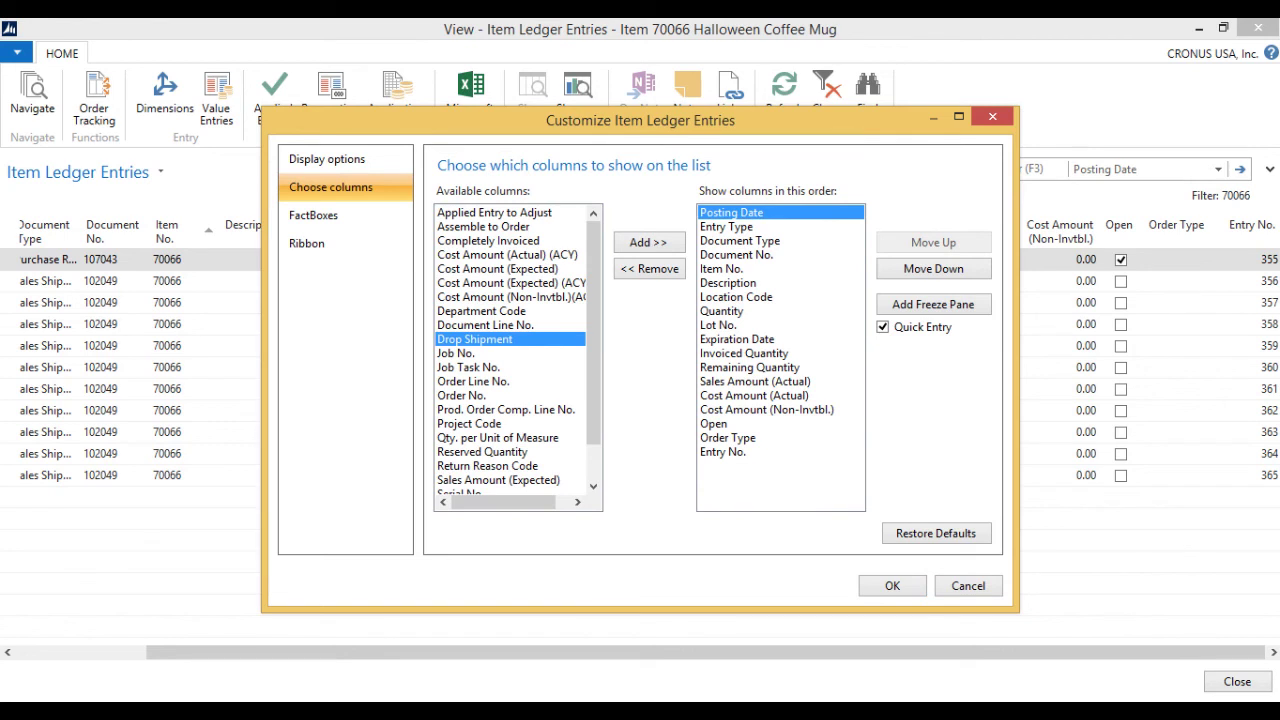
drag(594, 320, 594, 354)
click(474, 451)
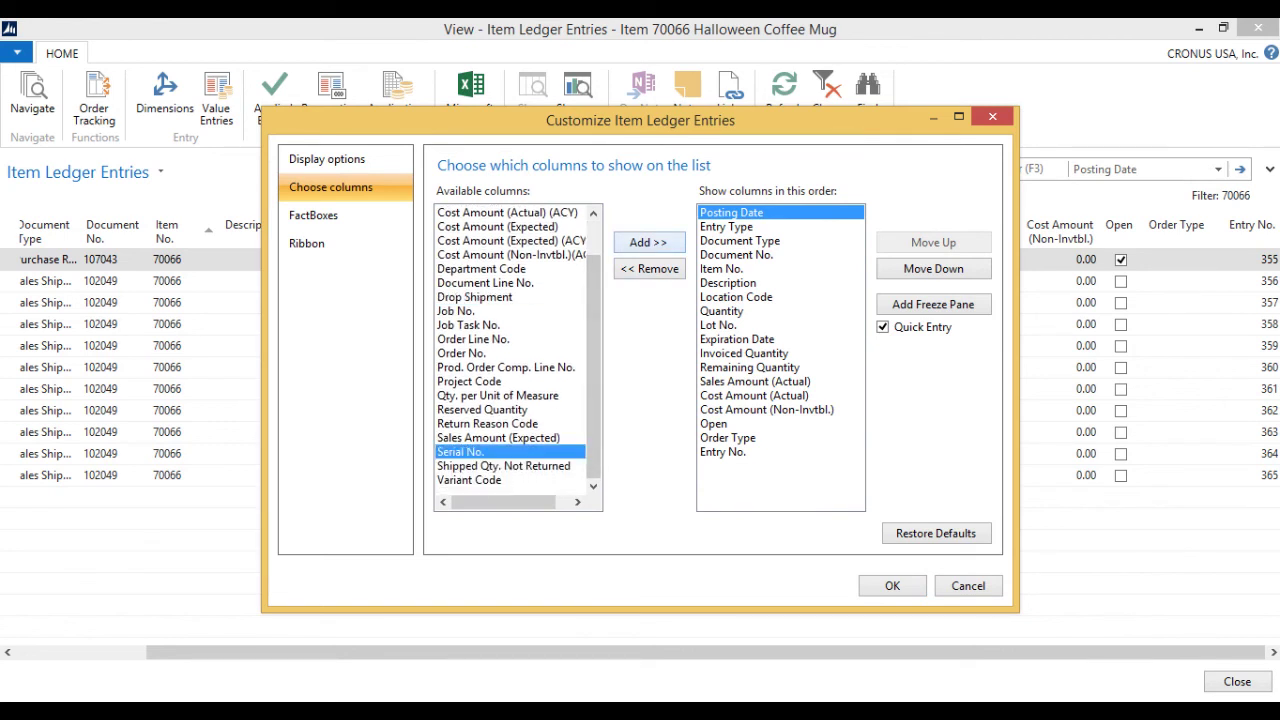
click(648, 242)
Place the Serial No. column between Quantity and Lot No. and apply the column layout to the item ledger entries.
click(932, 242)
click(932, 242)
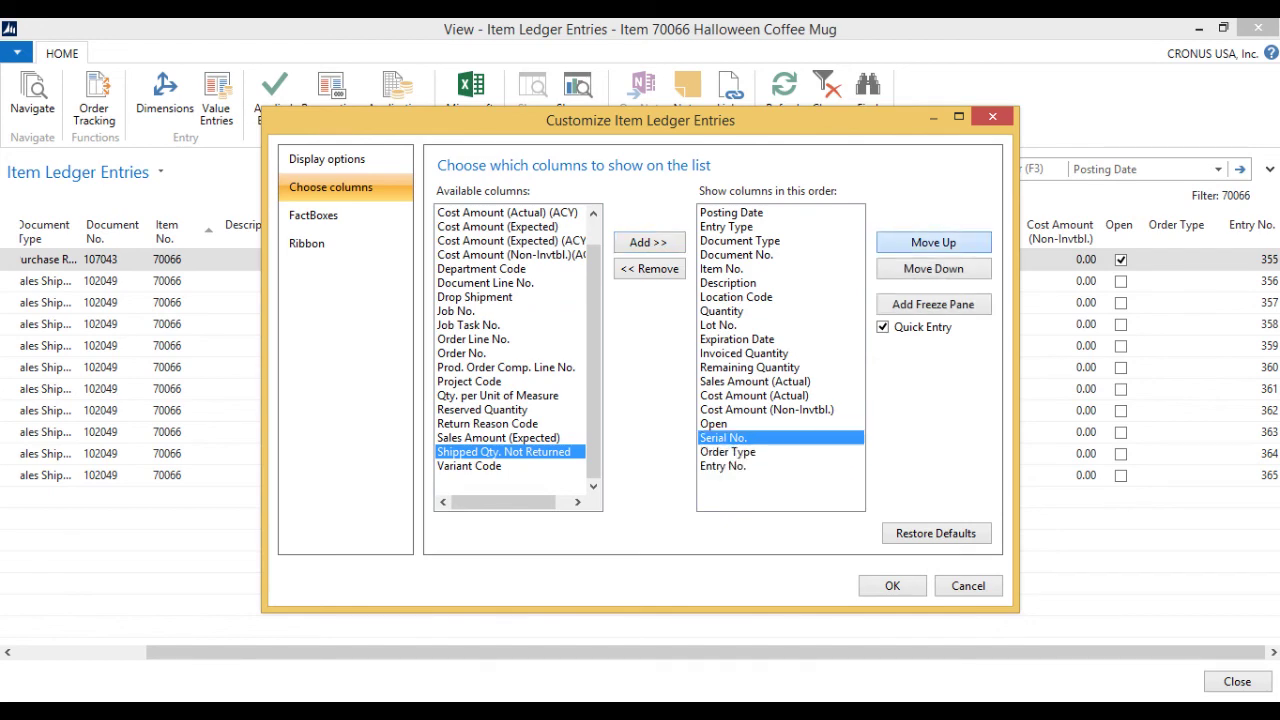
double_click(932, 242)
click(932, 242)
click(932, 242)
click(932, 242)
click(932, 242)
click(932, 242)
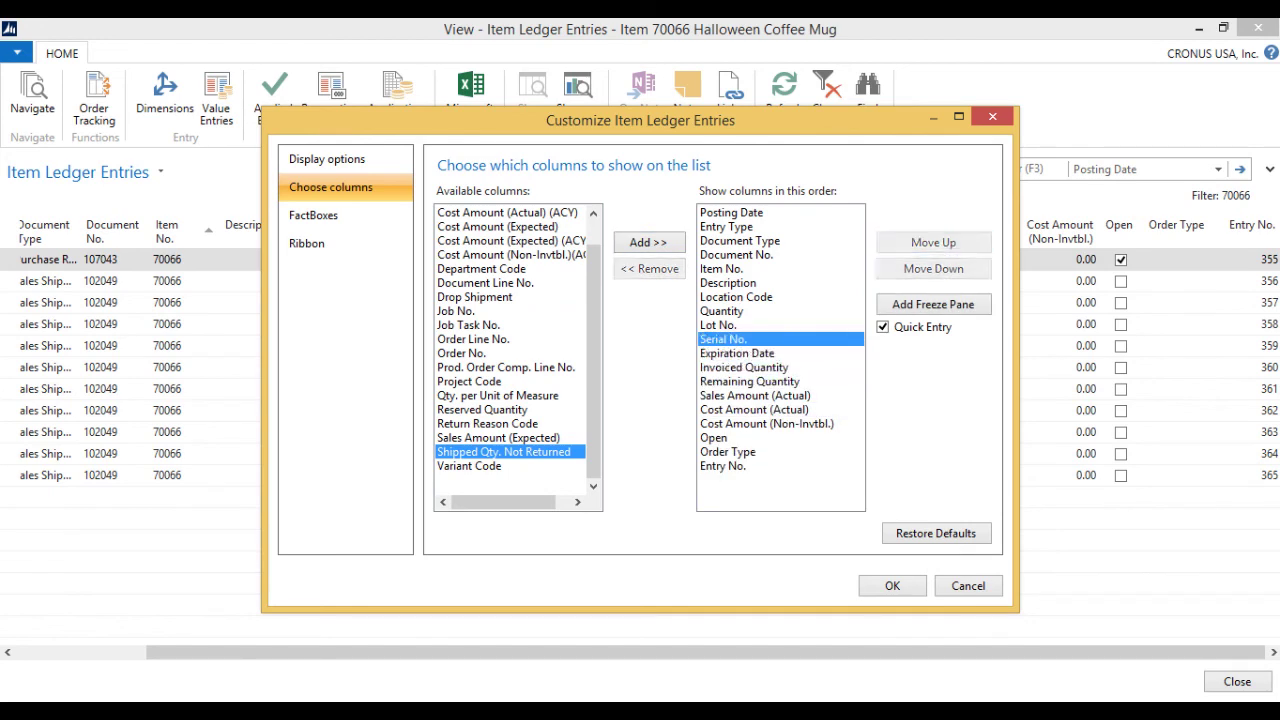
click(933, 242)
click(892, 585)
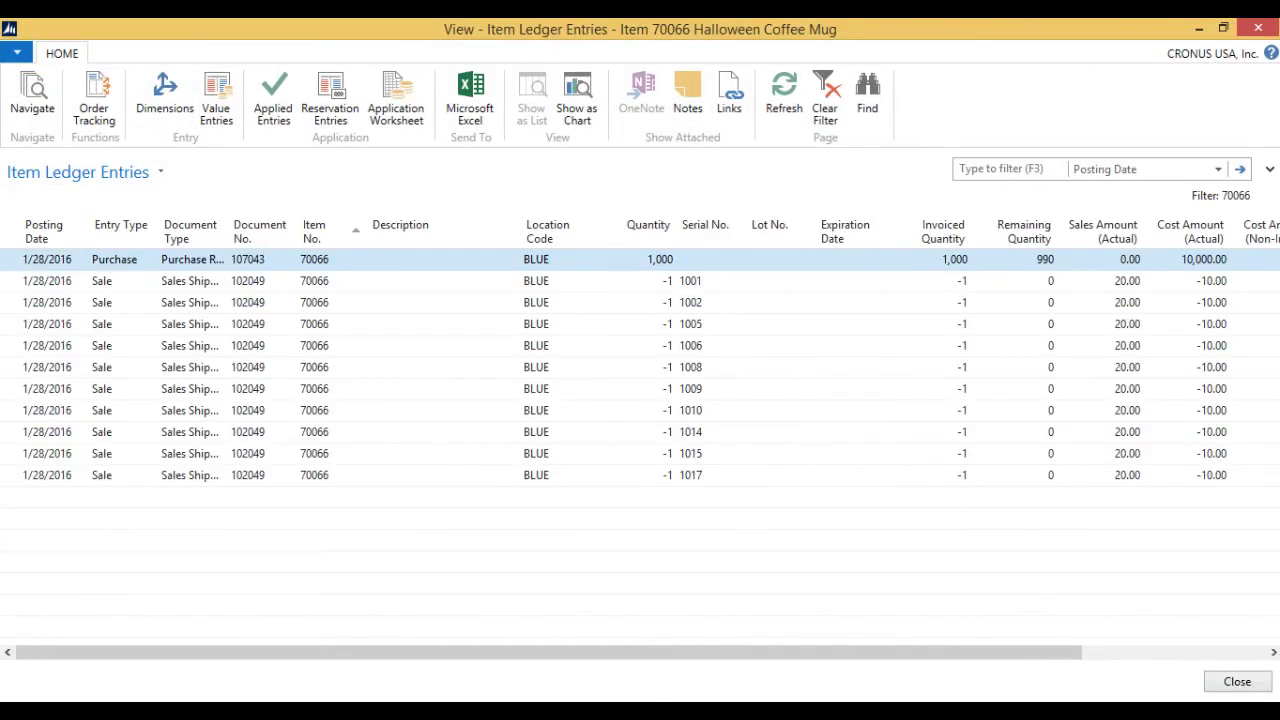
drag(549, 652, 693, 652)
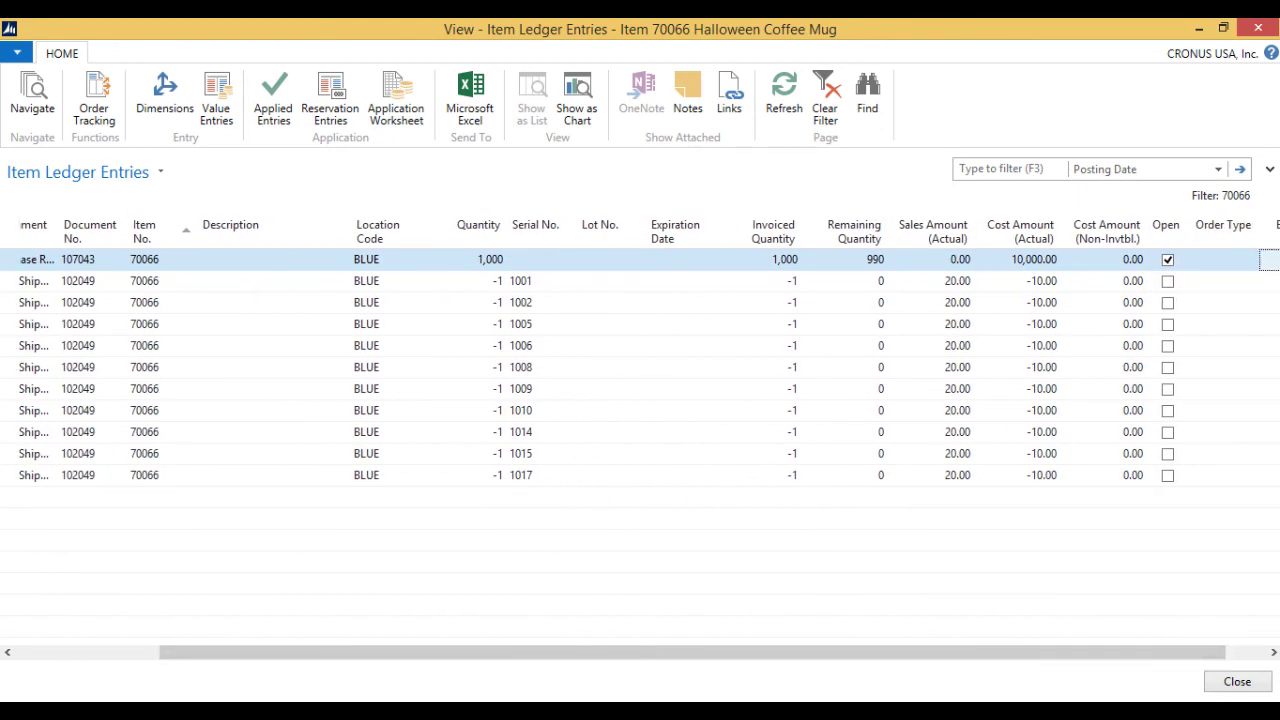